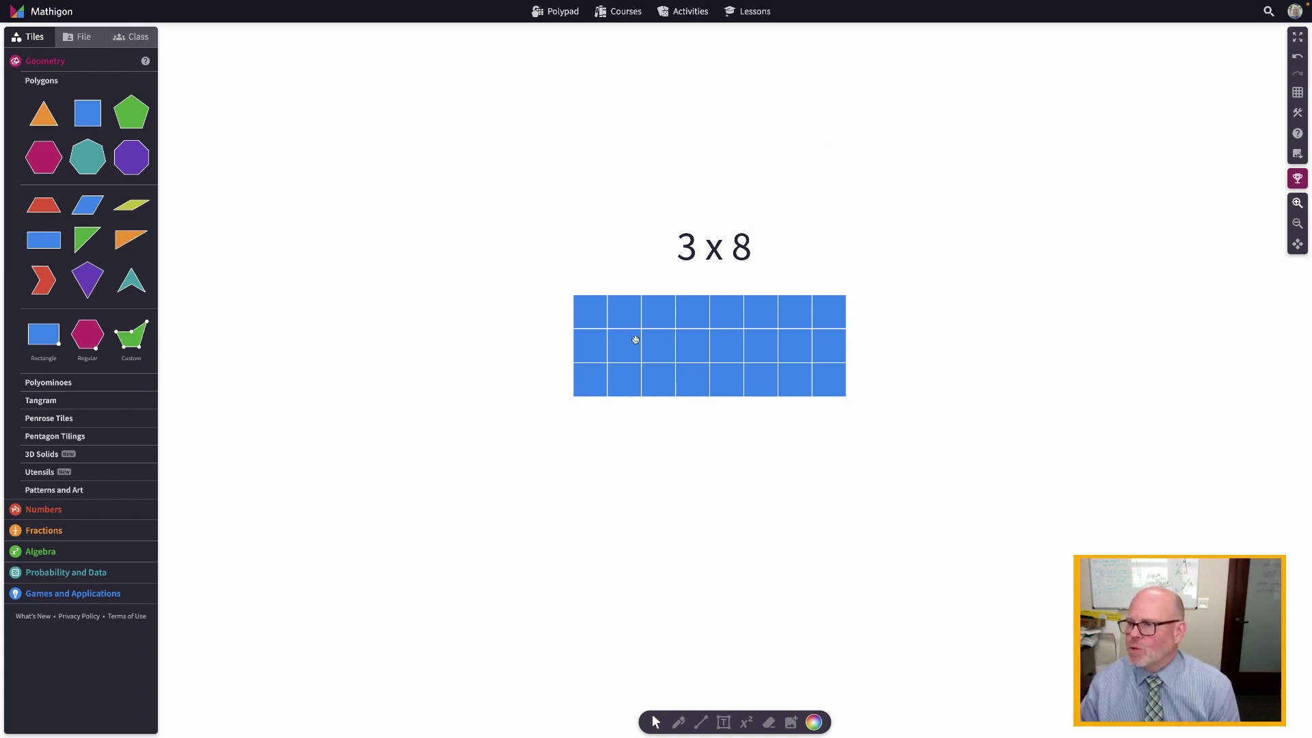
Recolor the first five columns of the 3 x 8 array light teal and select the remaining three columns
left_click_drag(547, 283, 721, 410)
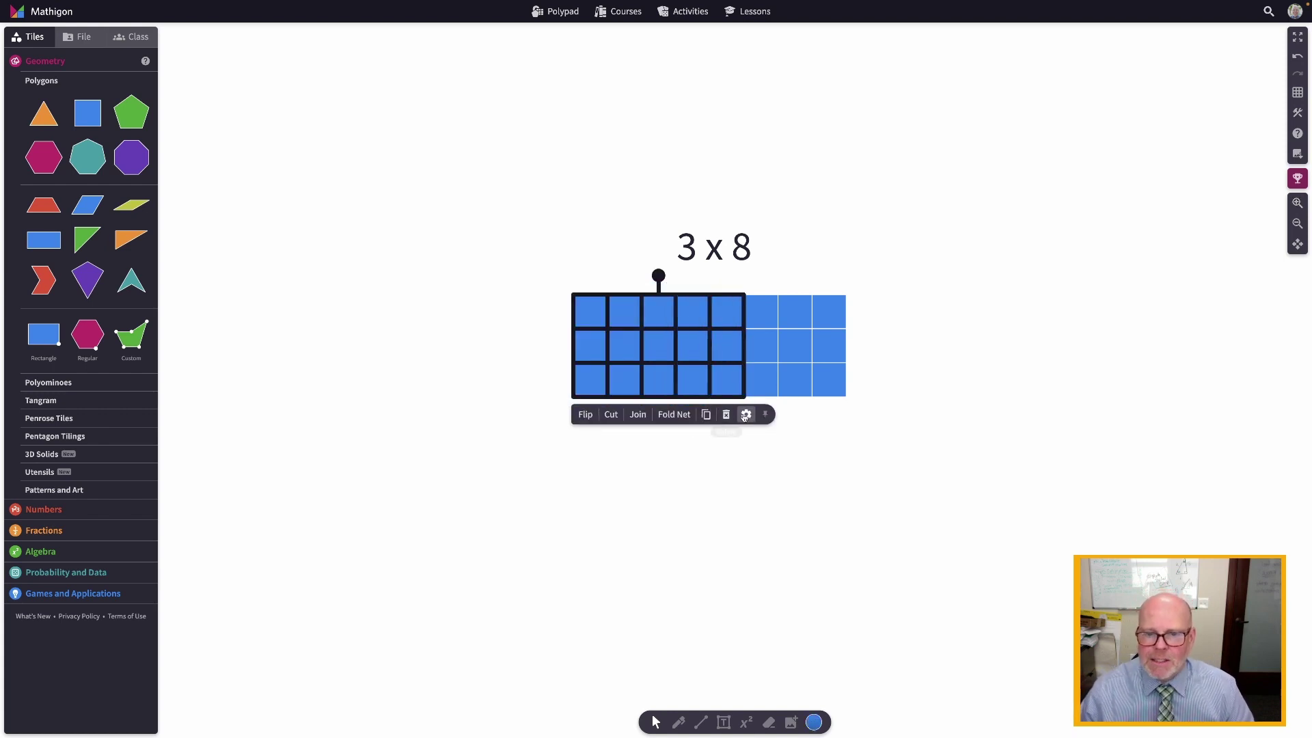
left_click(815, 723)
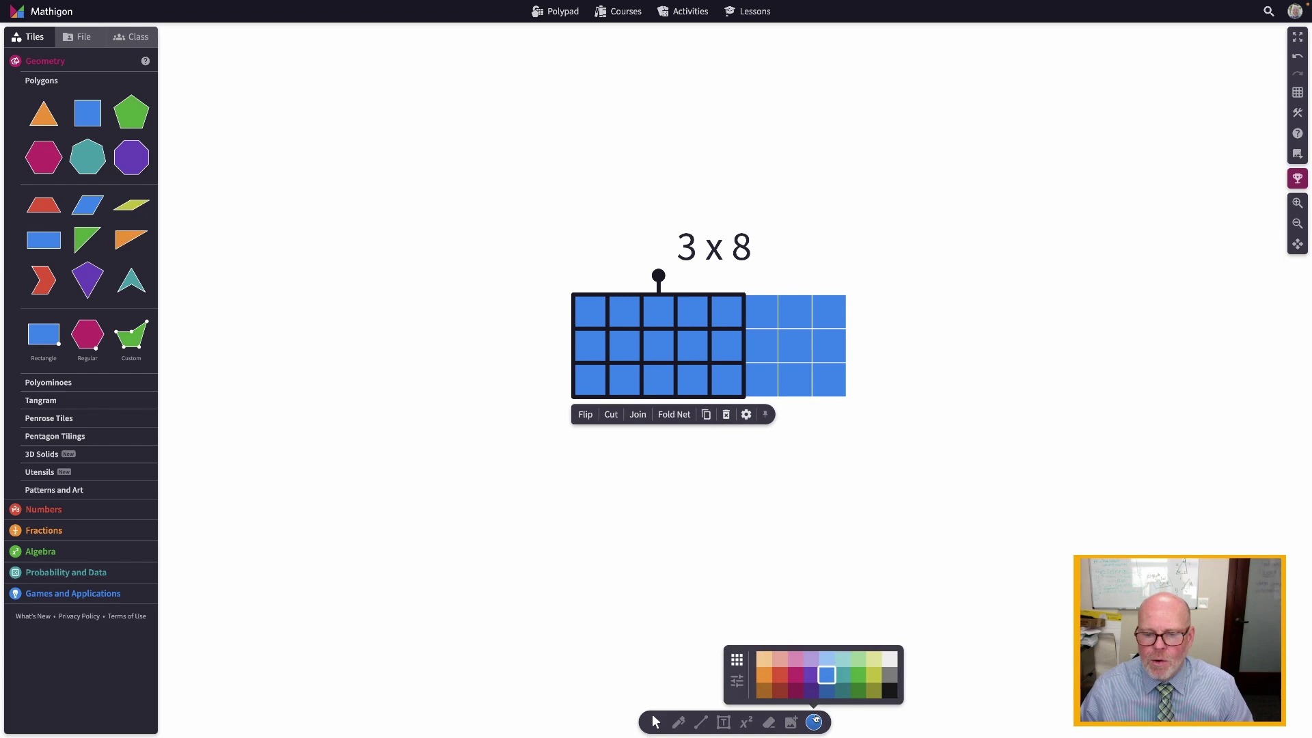
left_click(845, 664)
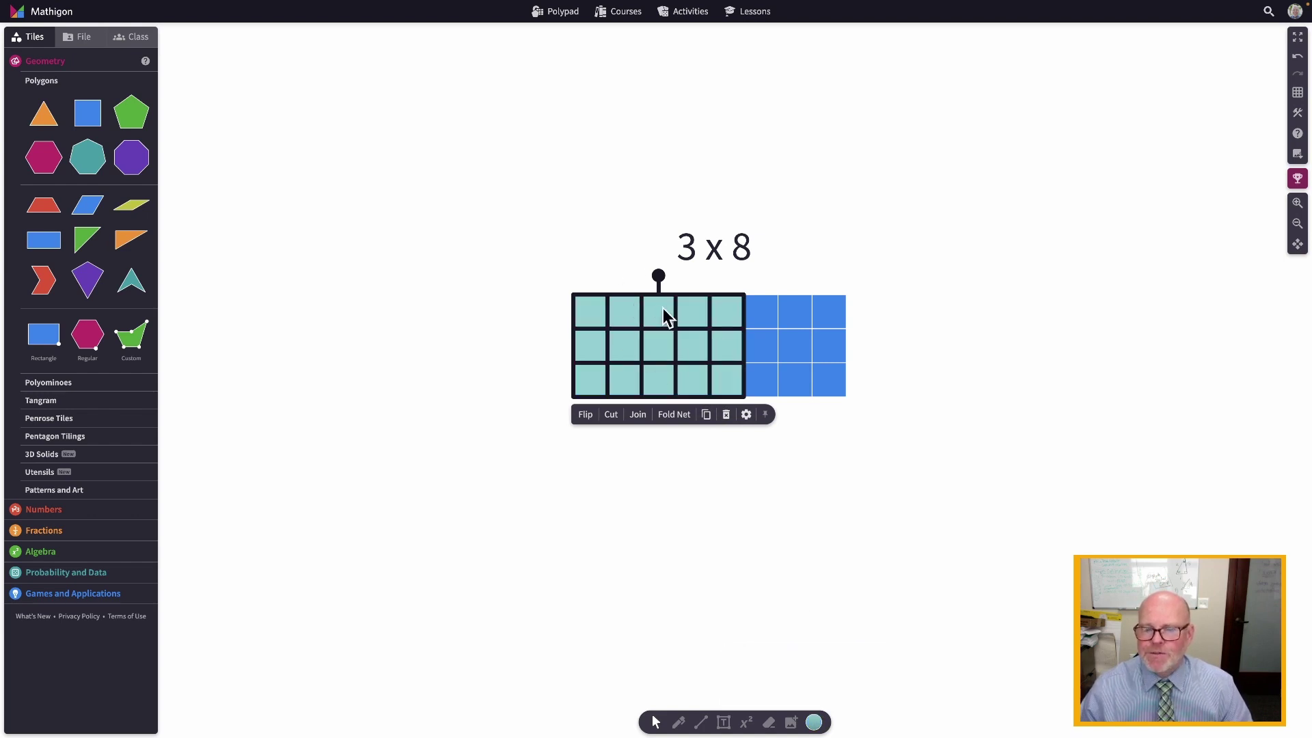
left_click(758, 278)
left_click(811, 393)
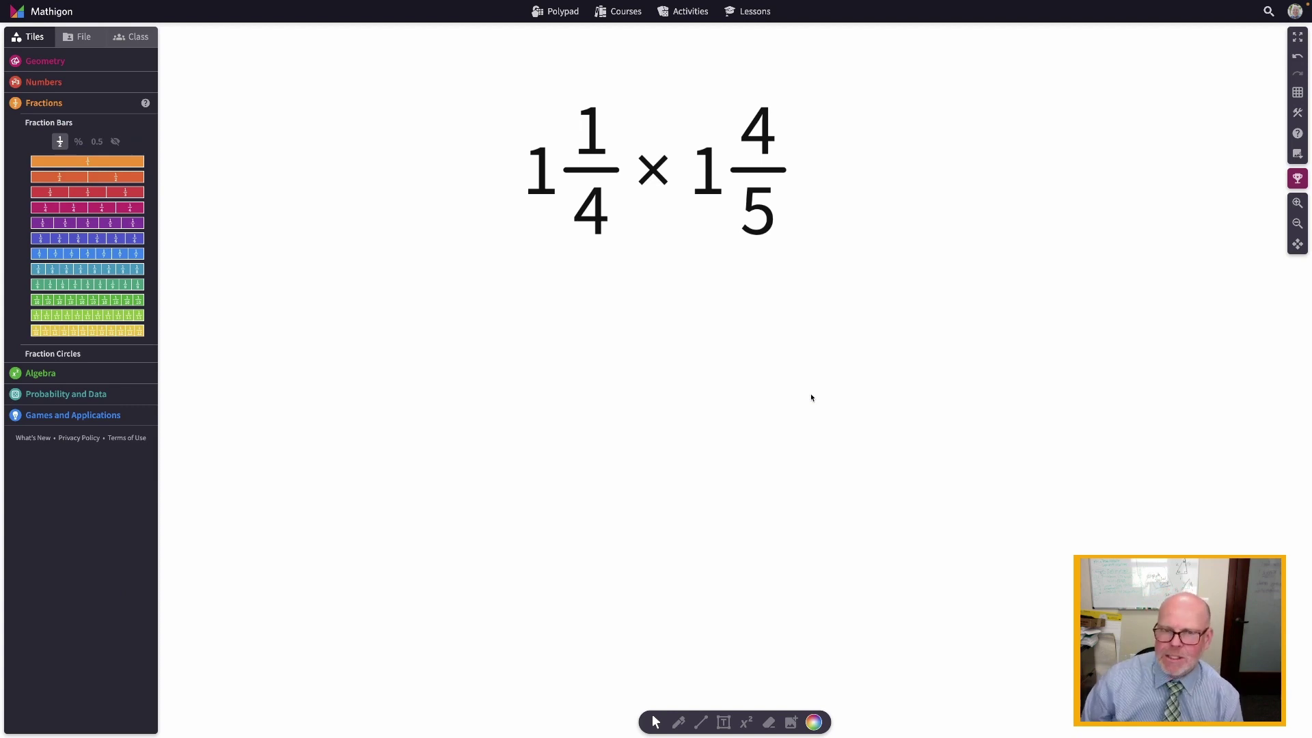
Show the square dot grid on the canvas and shrink the 1 1/4 × 1 4/5 expression to about half its size
left_click(1298, 92)
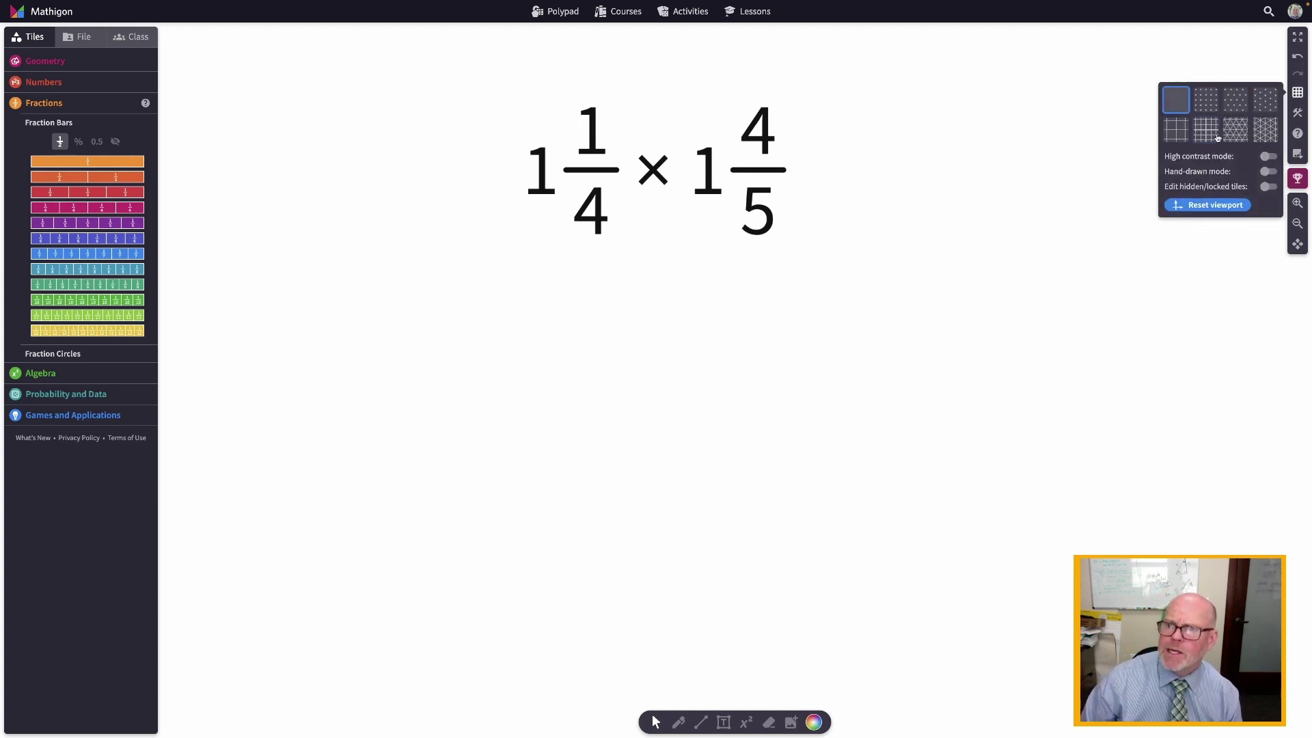
left_click(1204, 101)
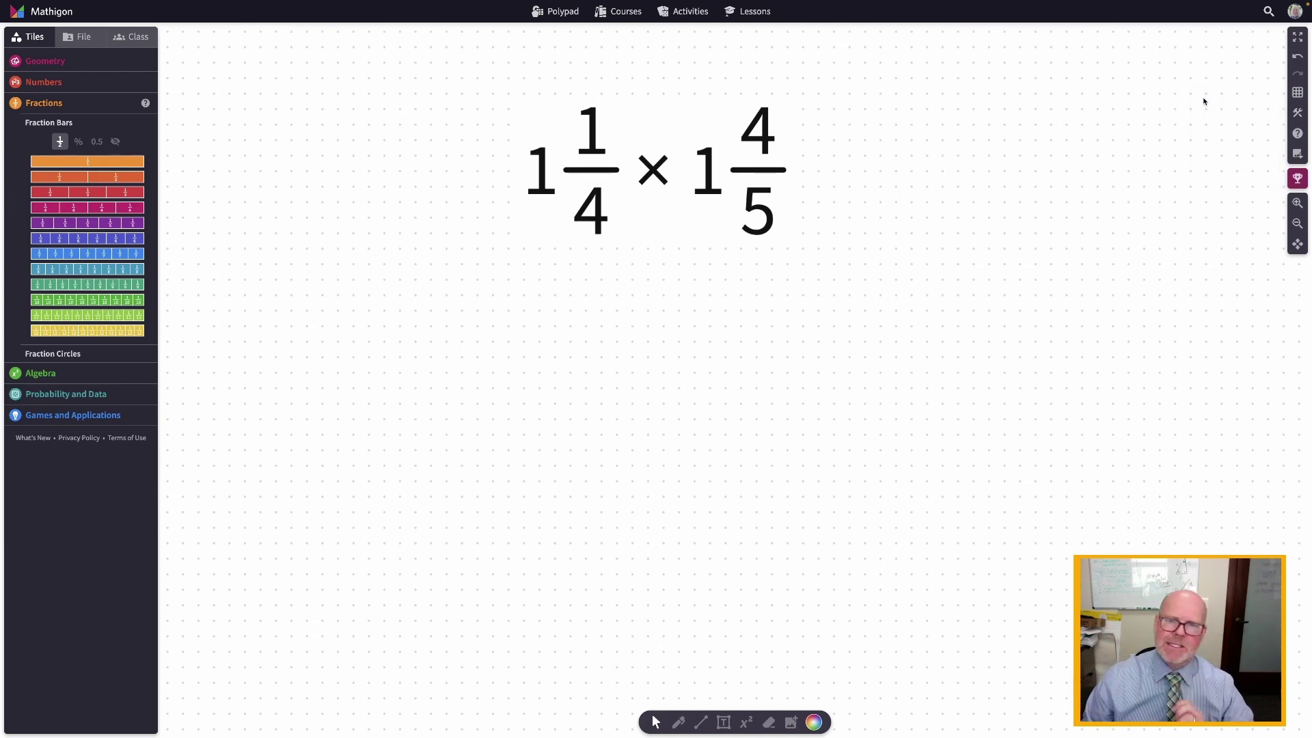
left_click(694, 156)
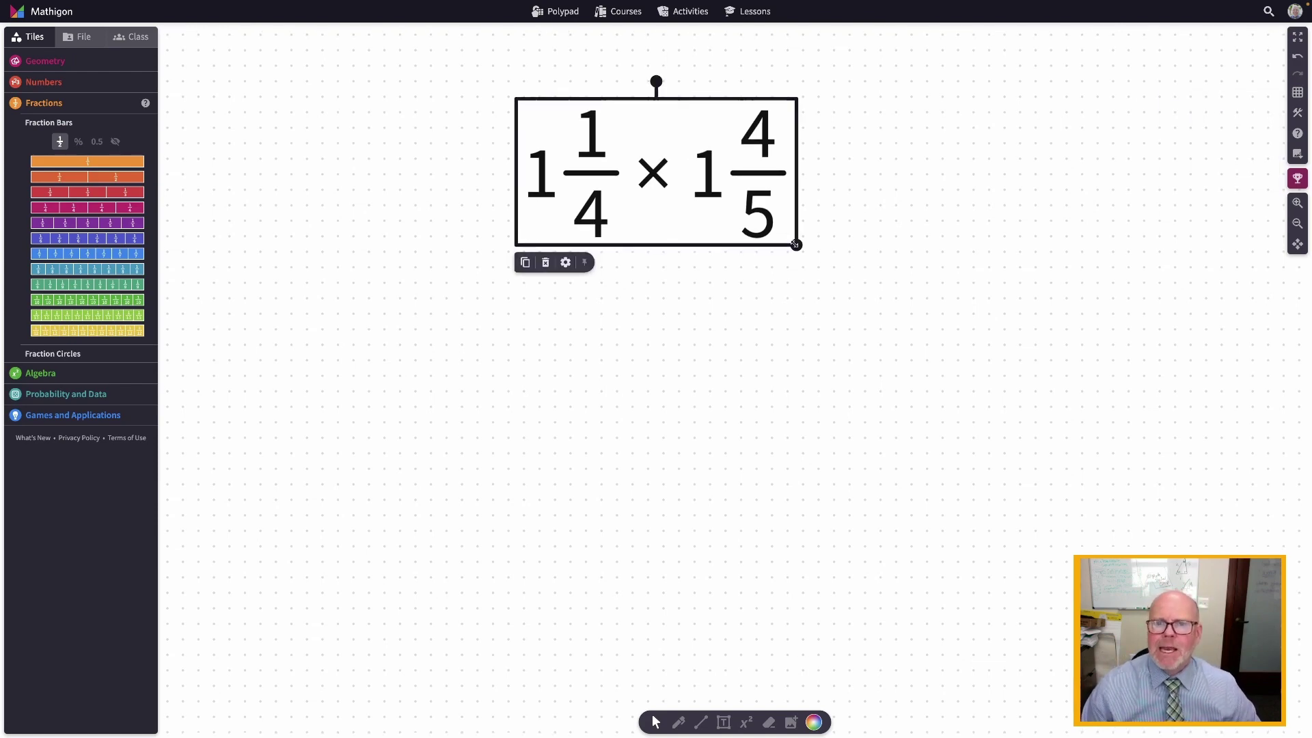
left_click_drag(792, 225, 673, 137)
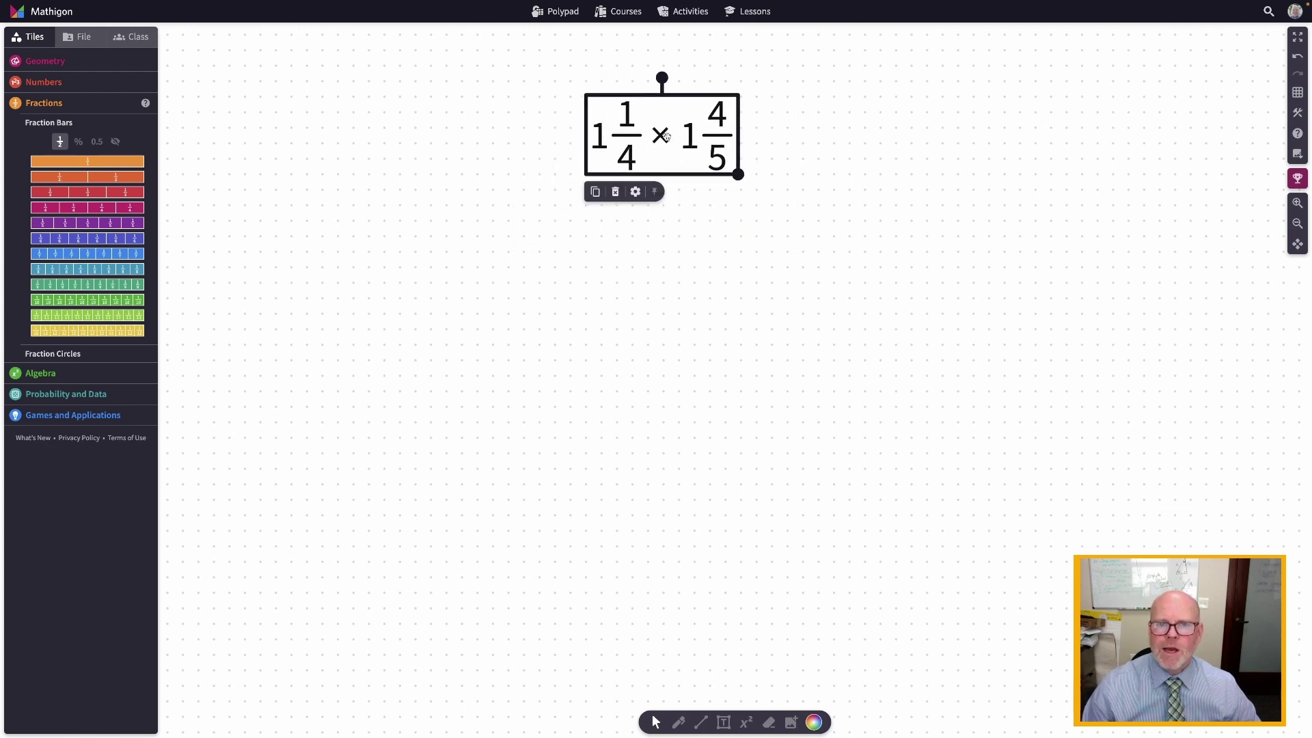
Stand a whole fraction bar upright below the expression and stack a vertical 1/4 bar on top of it
left_click_drag(61, 162, 427, 444)
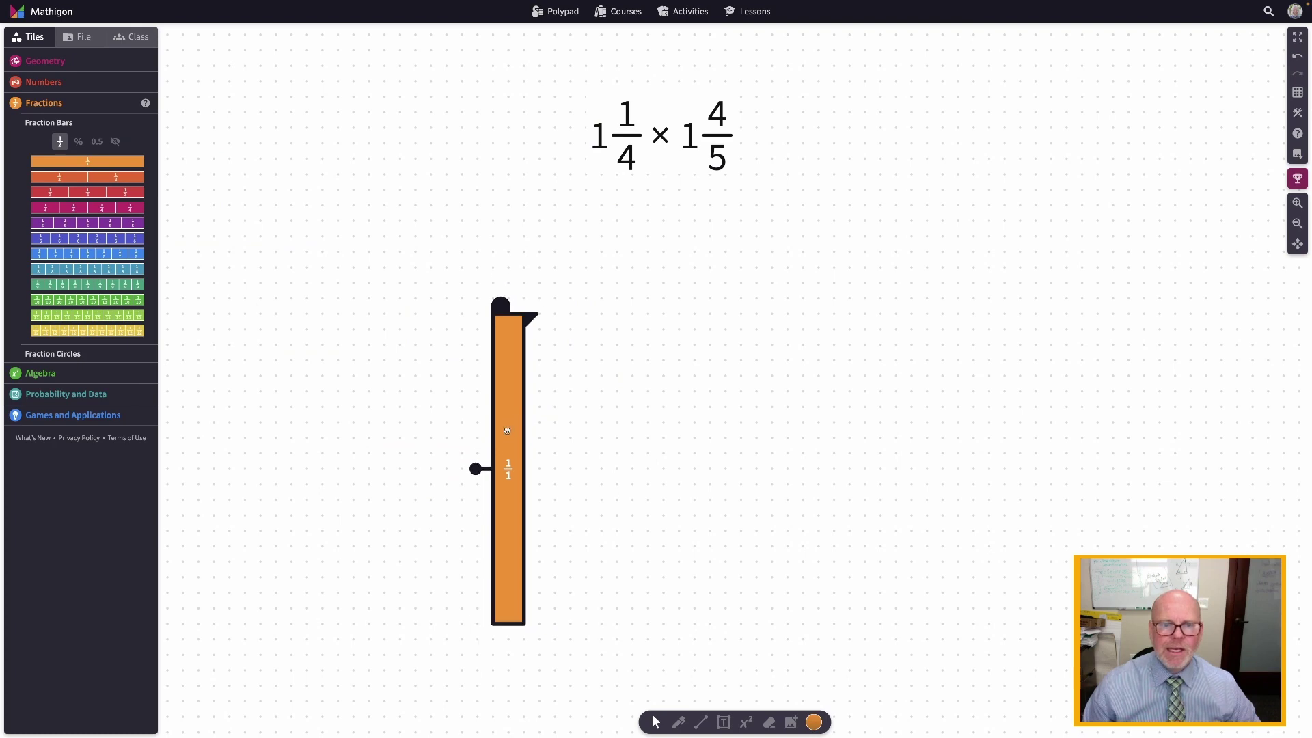
left_click_drag(86, 207, 493, 249)
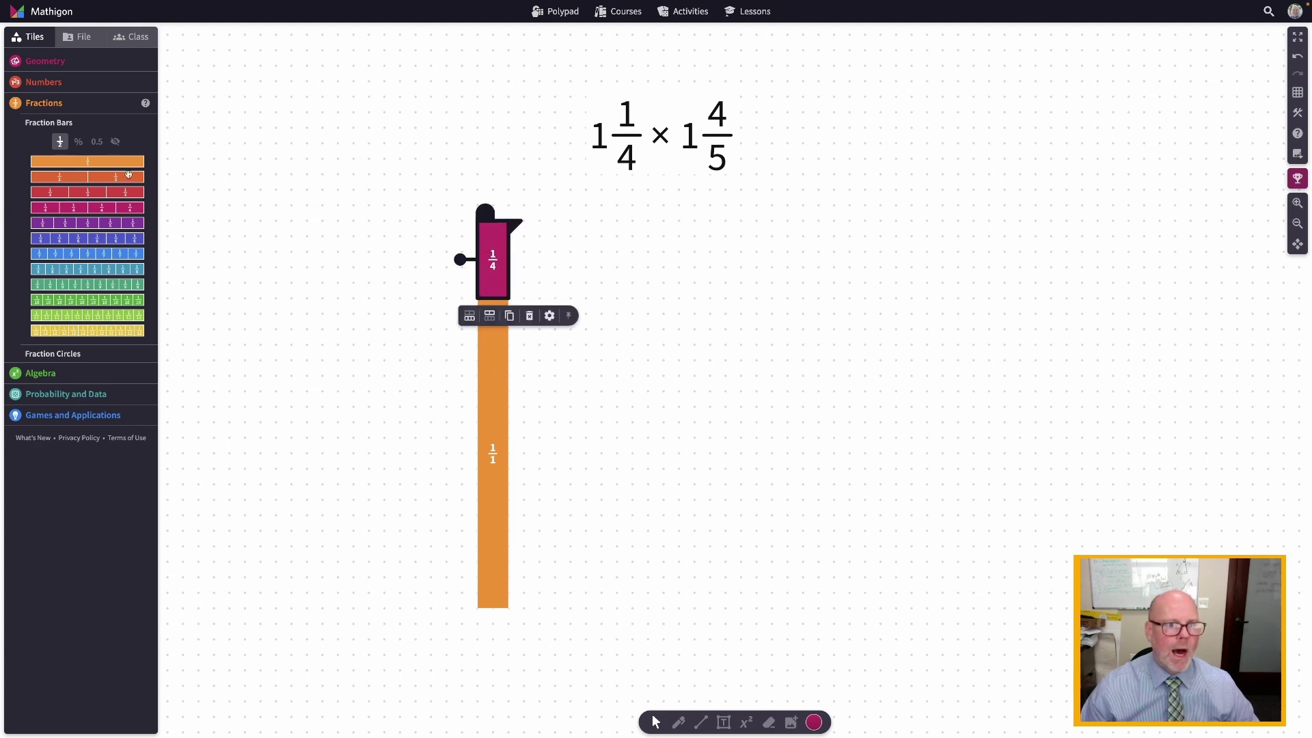
Lay a horizontal whole bar from the foot of the vertical bars and extend it with four 1/5 bars
left_click_drag(134, 160, 664, 622)
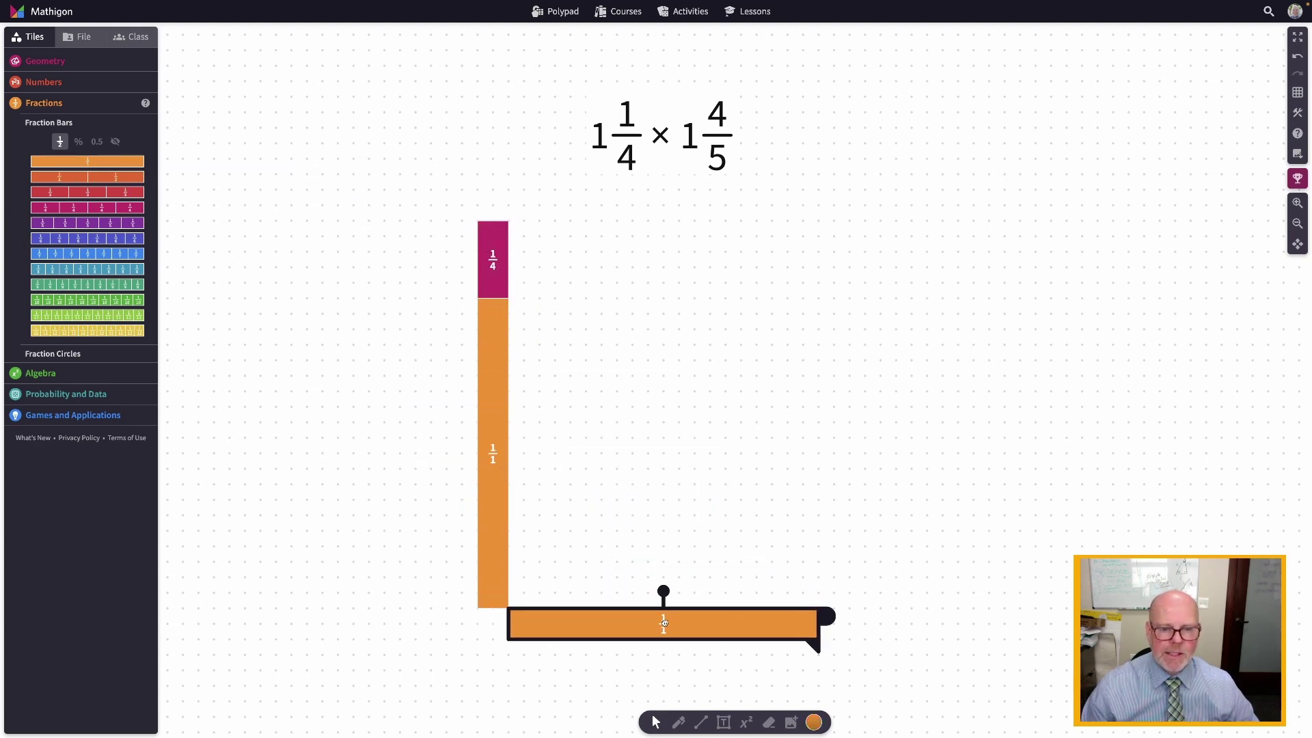
left_click_drag(97, 222, 981, 621)
left_click_drag(1127, 644, 1063, 644)
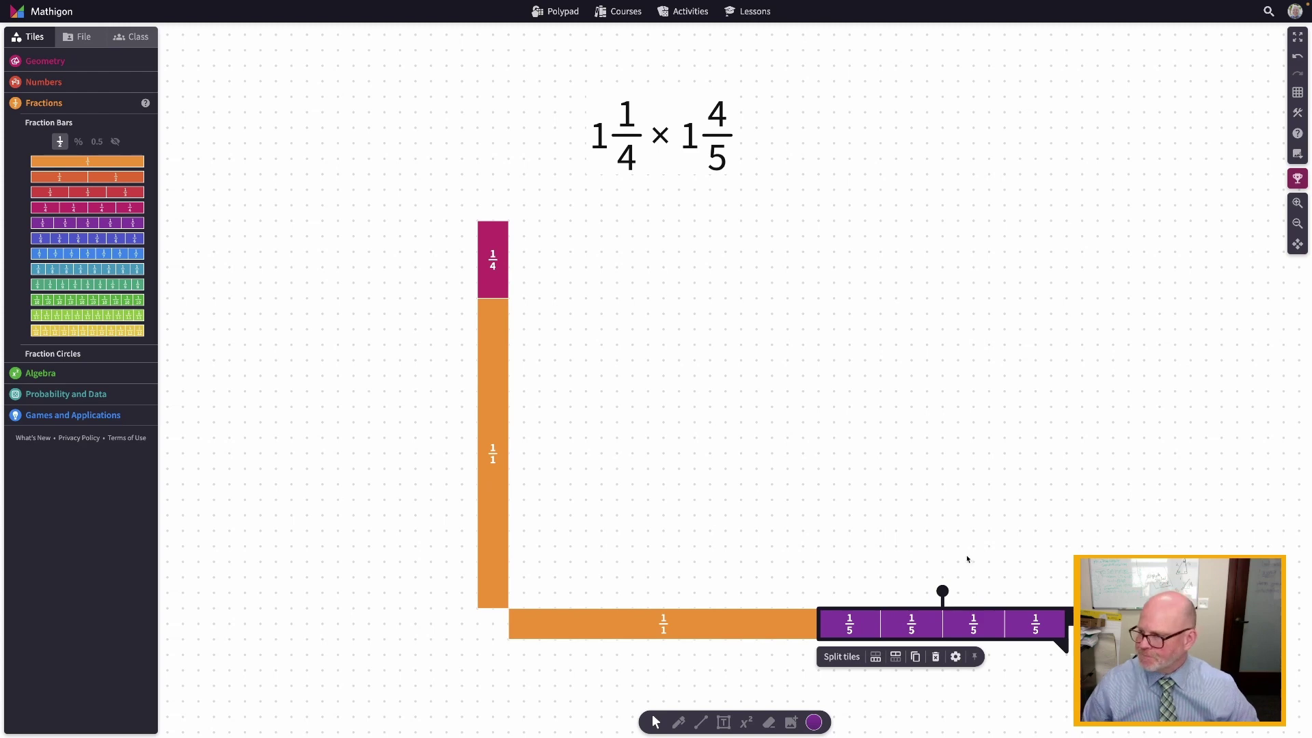
scroll(844, 514, "right", 5)
scroll(843, 514, "down", 1)
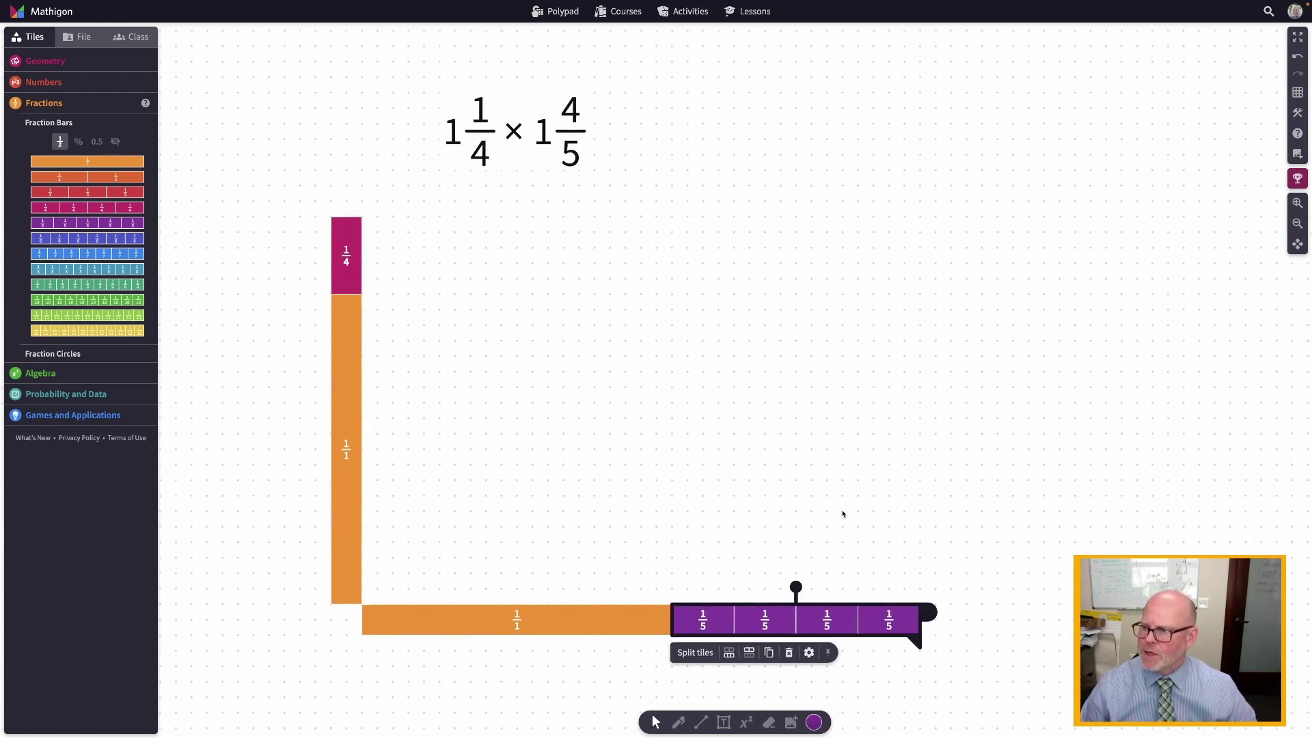
scroll(843, 514, "up", 1)
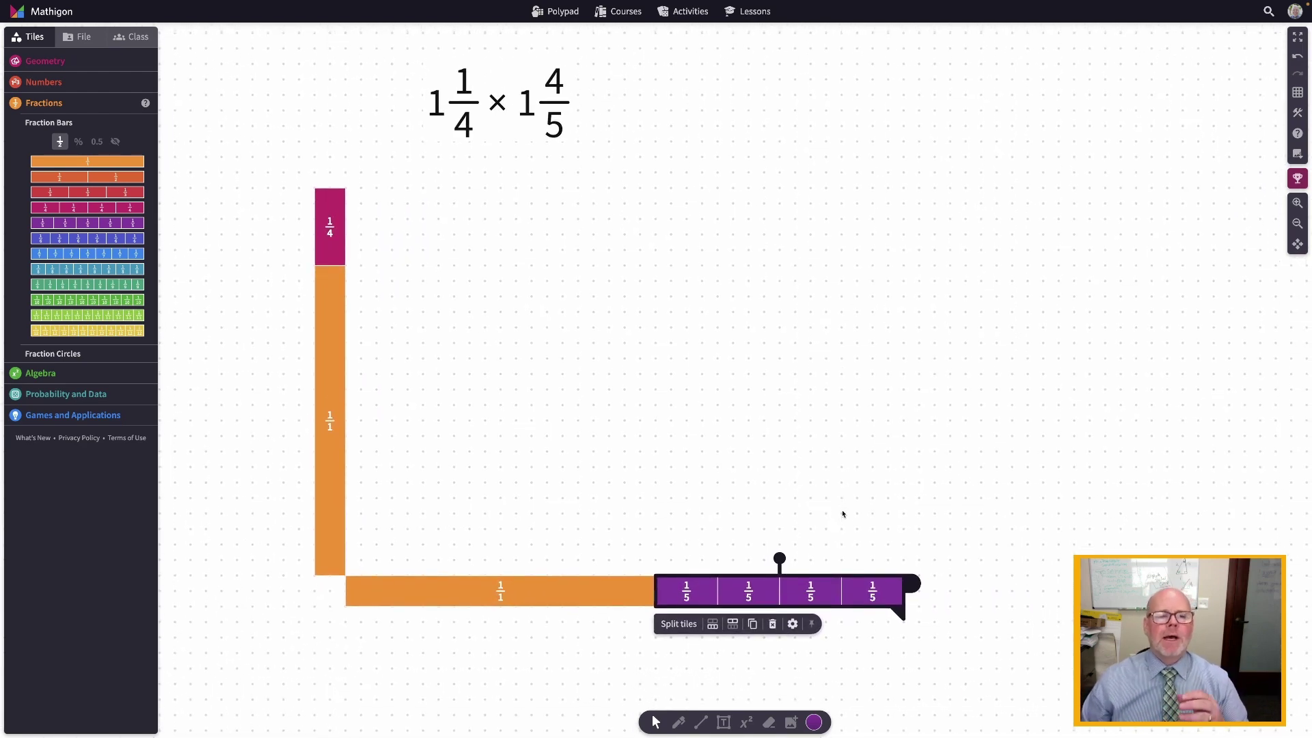
left_click(425, 566)
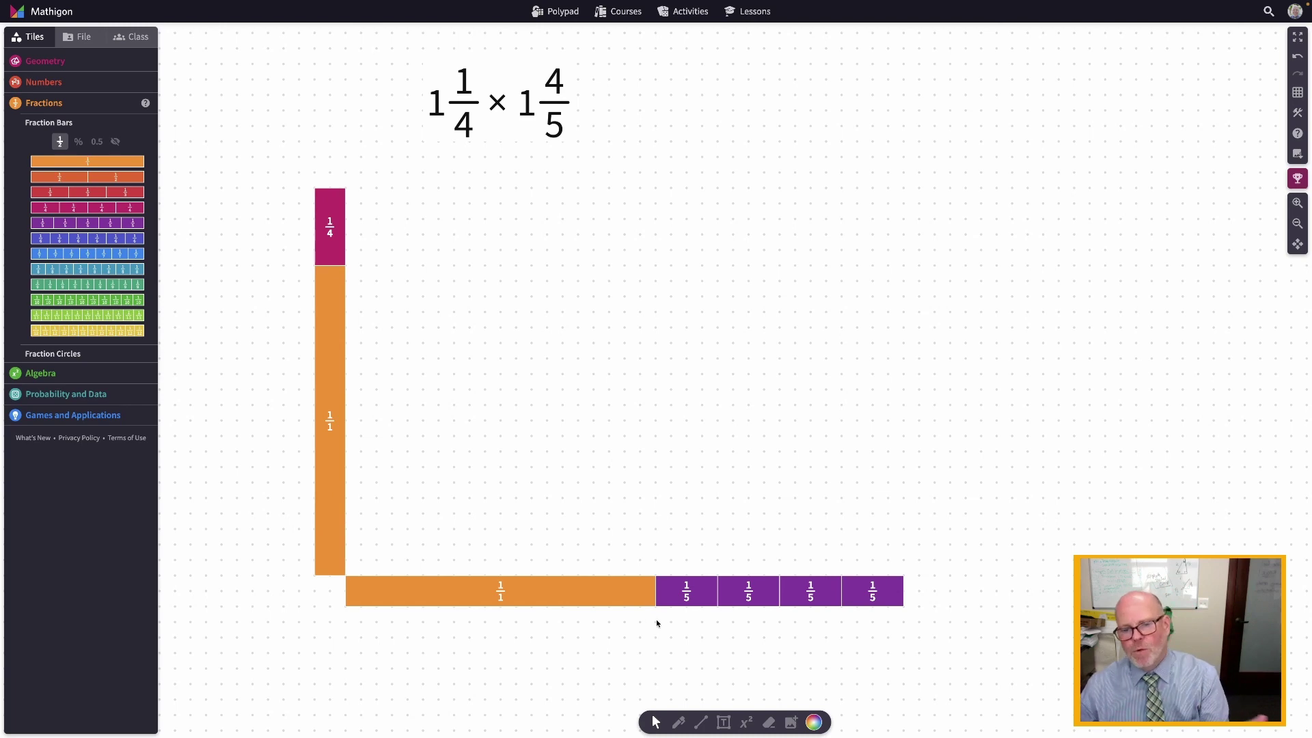
Add a resizable rectangle that fills the area between the vertical 1 1/4 bars and the horizontal 1 4/5 bars
left_click(46, 60)
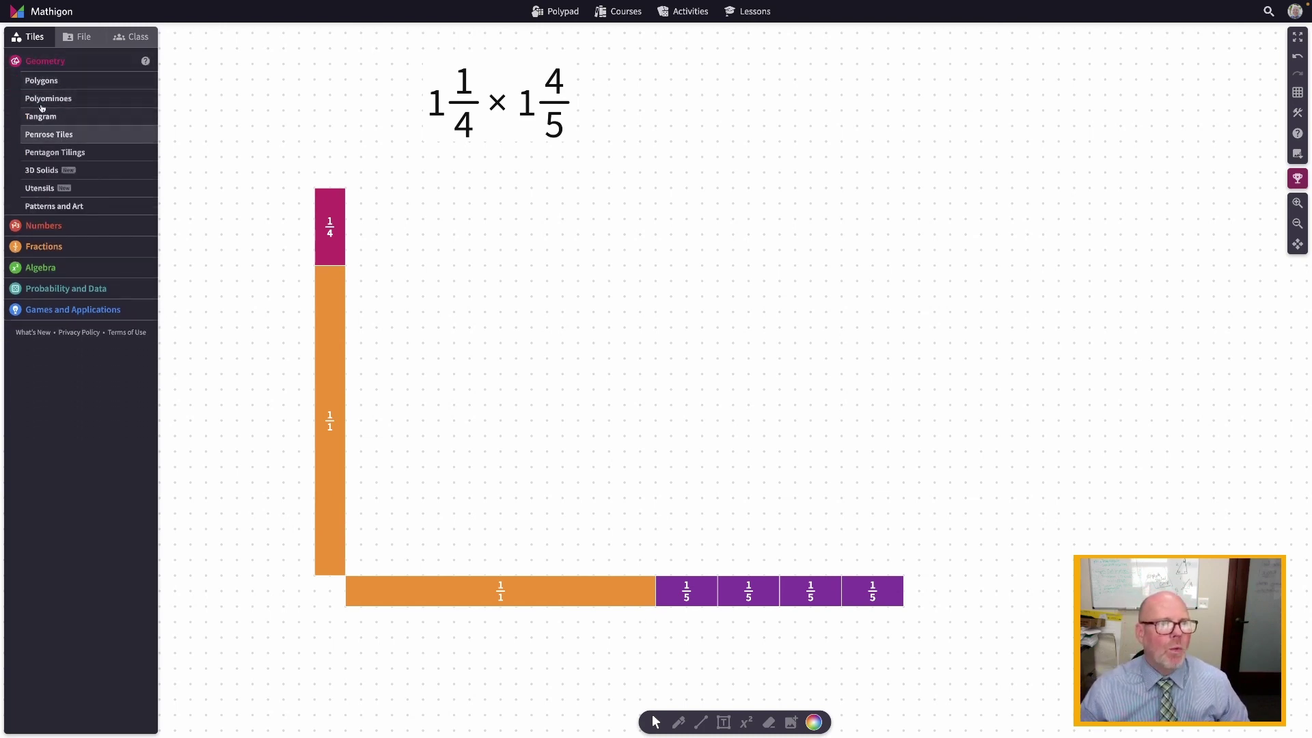
left_click(43, 82)
left_click_drag(44, 334, 901, 565)
scroll(780, 538, "right", 1)
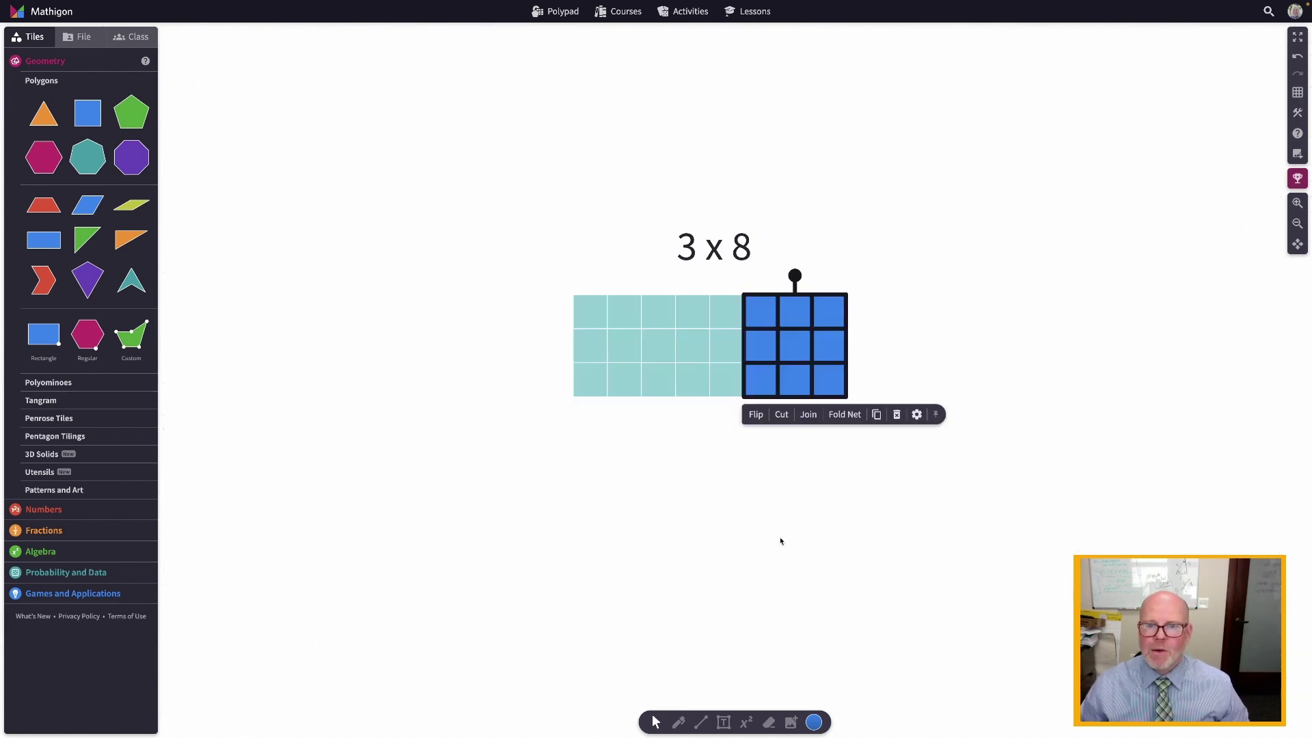
Select the whole 3 x 8 array and recolor all of its tiles blue
left_click_drag(502, 400, 799, 272)
left_click(638, 417)
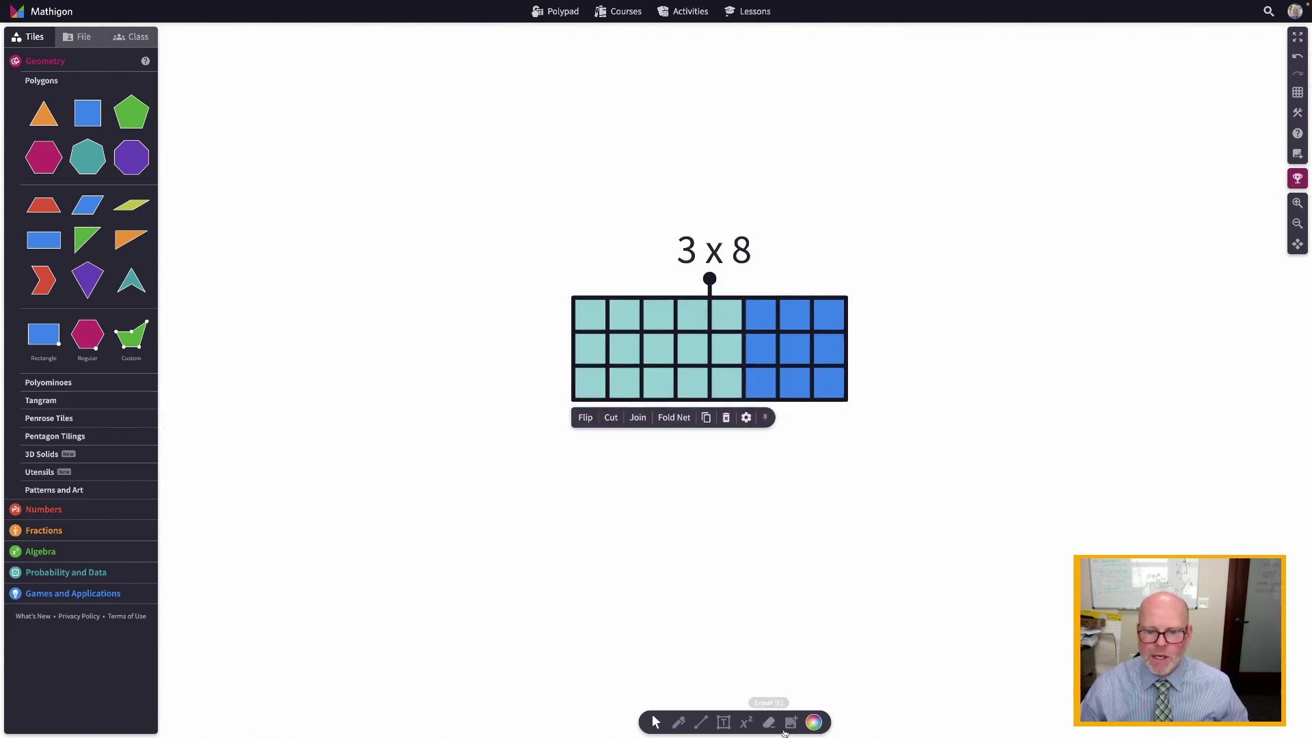
left_click(815, 723)
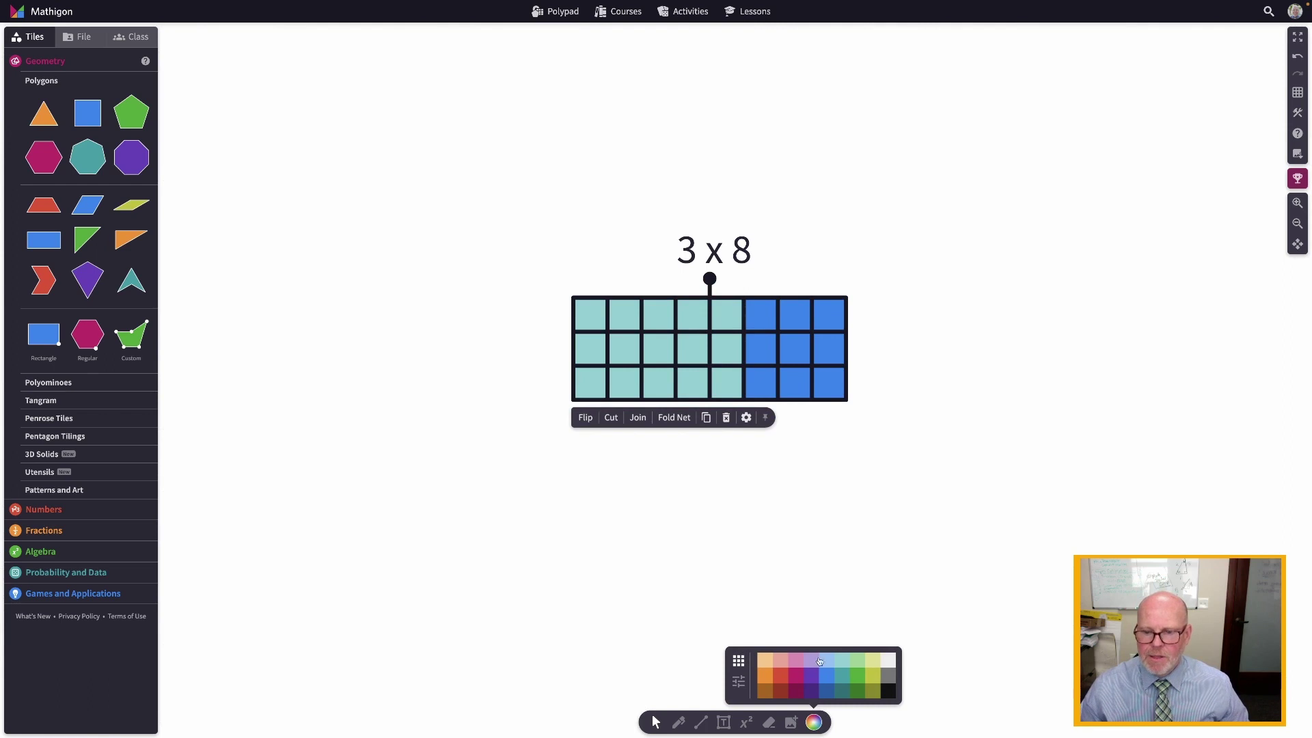
left_click(826, 676)
left_click(668, 574)
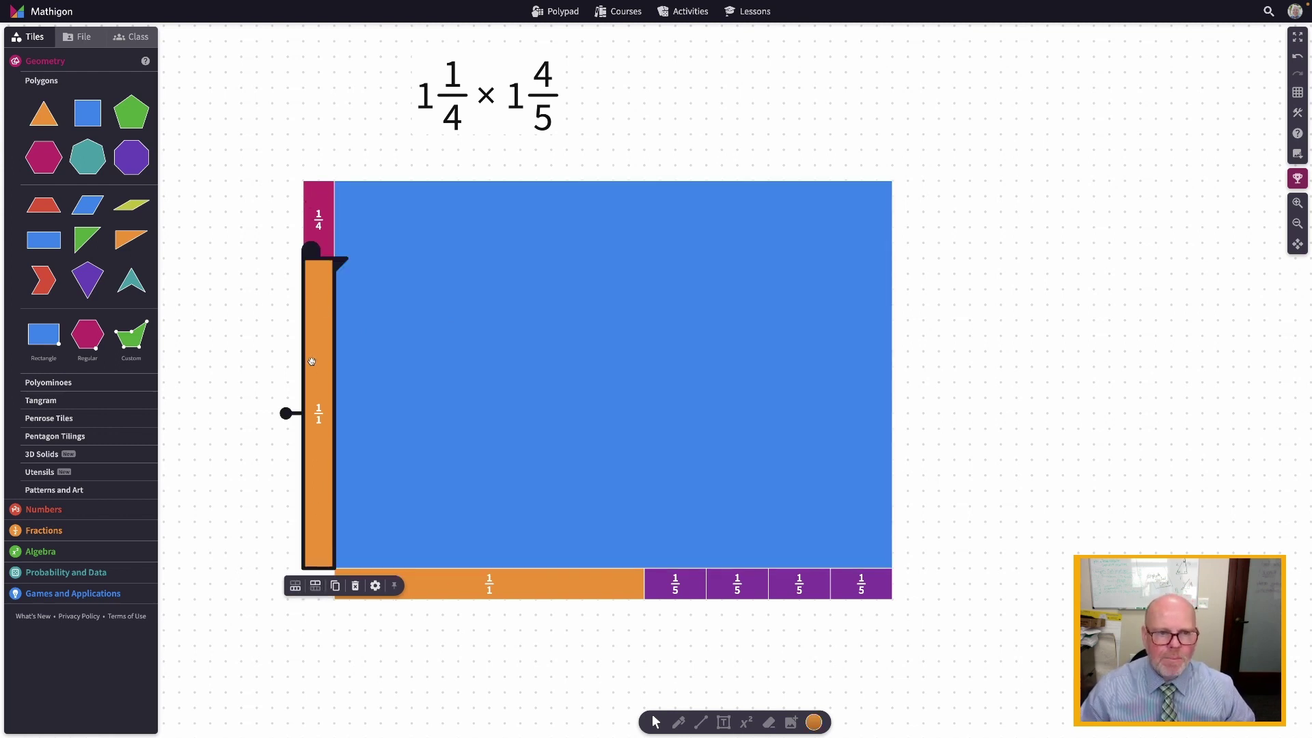
left_click(311, 363)
left_click(517, 585)
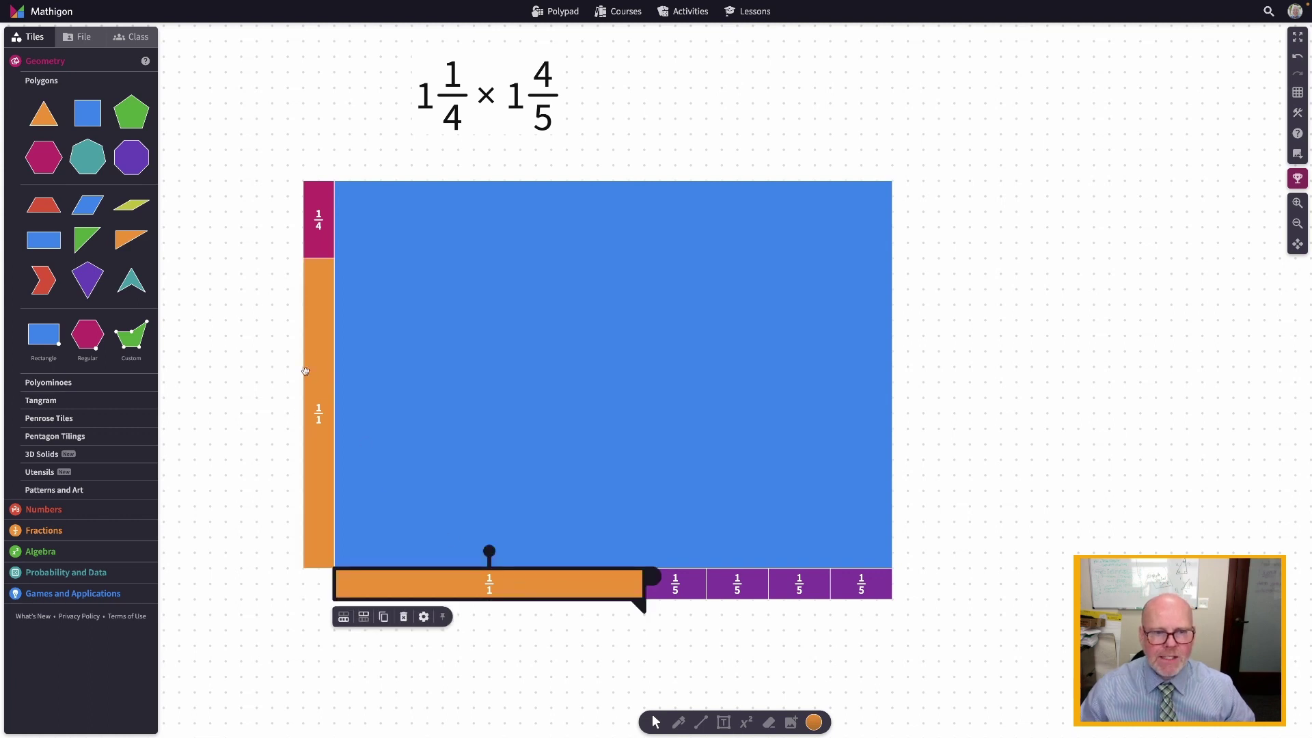
left_click(312, 352)
left_click(527, 578)
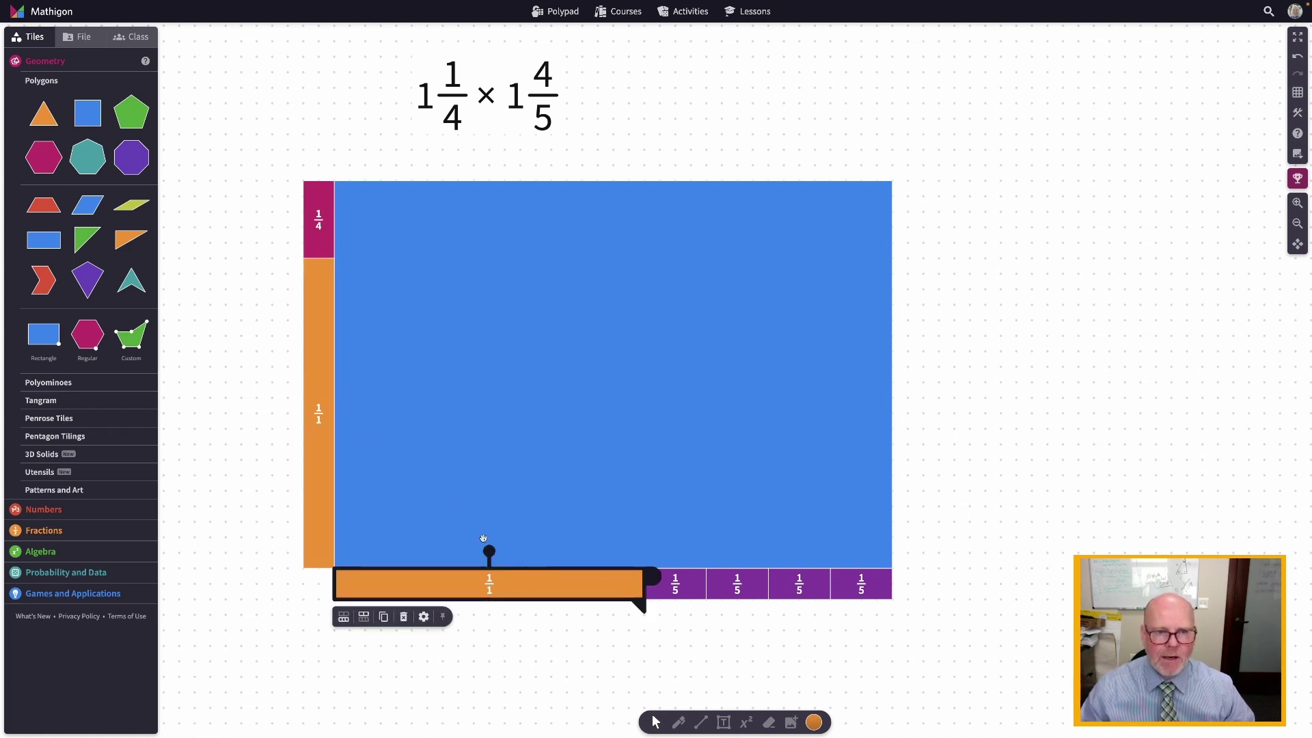
left_click(316, 391)
left_click(512, 594)
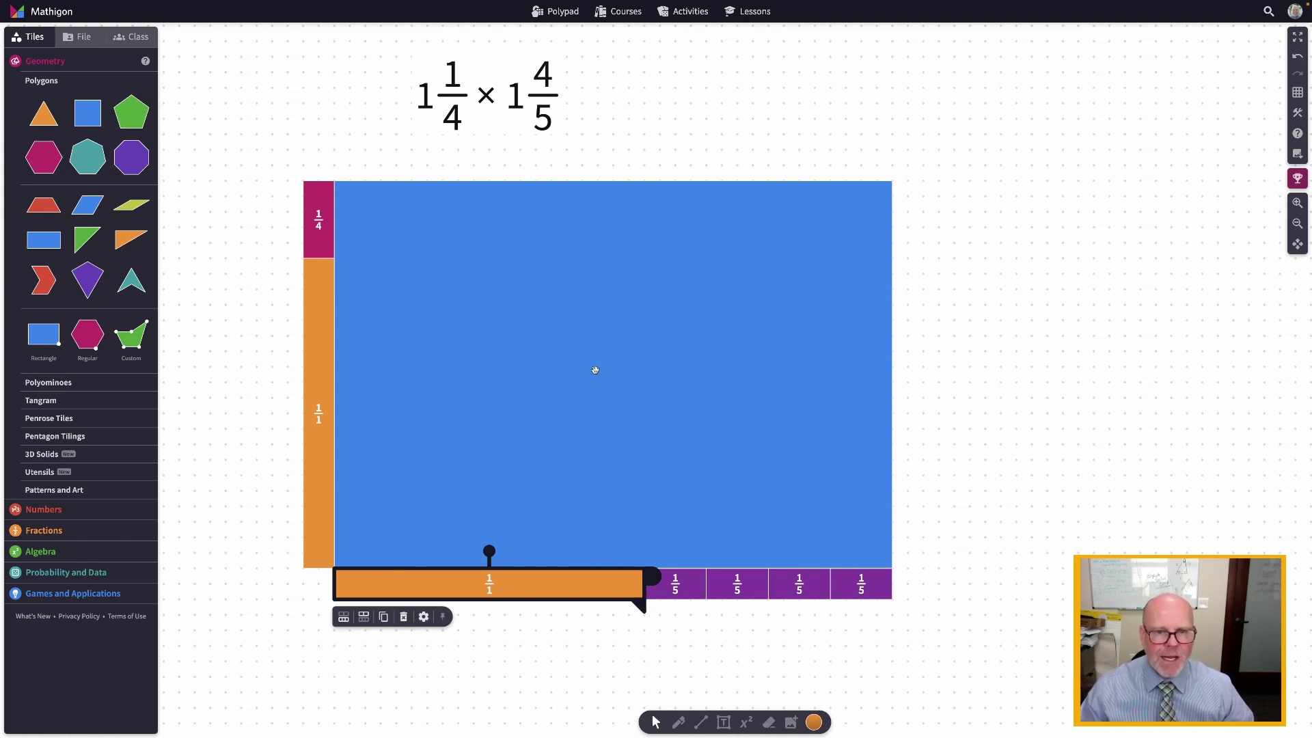
Cut the blue rectangle horizontally across its full width, level with the joint between the whole bar and the 1/4 bar
left_click(456, 397)
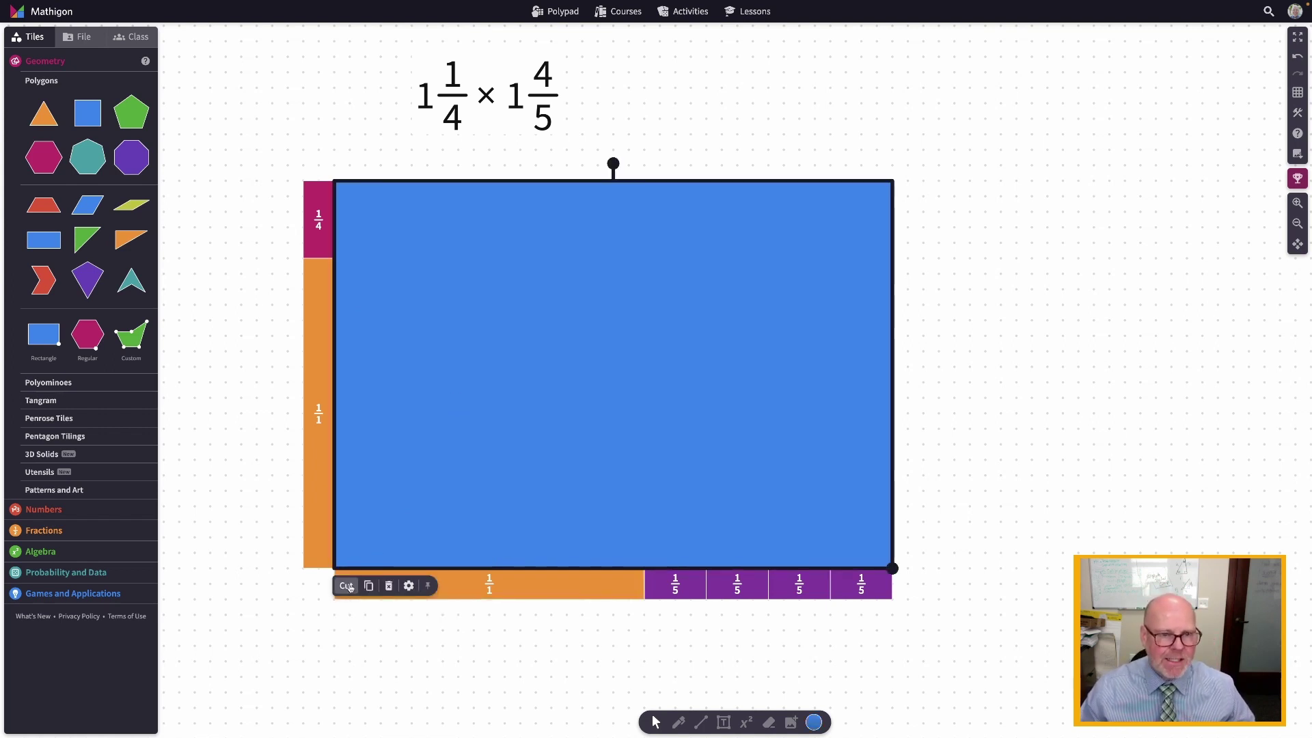
mouse_move(332, 258)
left_mouse_down()
mouse_move(704, 260)
mouse_move(317, 256)
mouse_move(333, 258)
left_mouse_up()
left_click(361, 396)
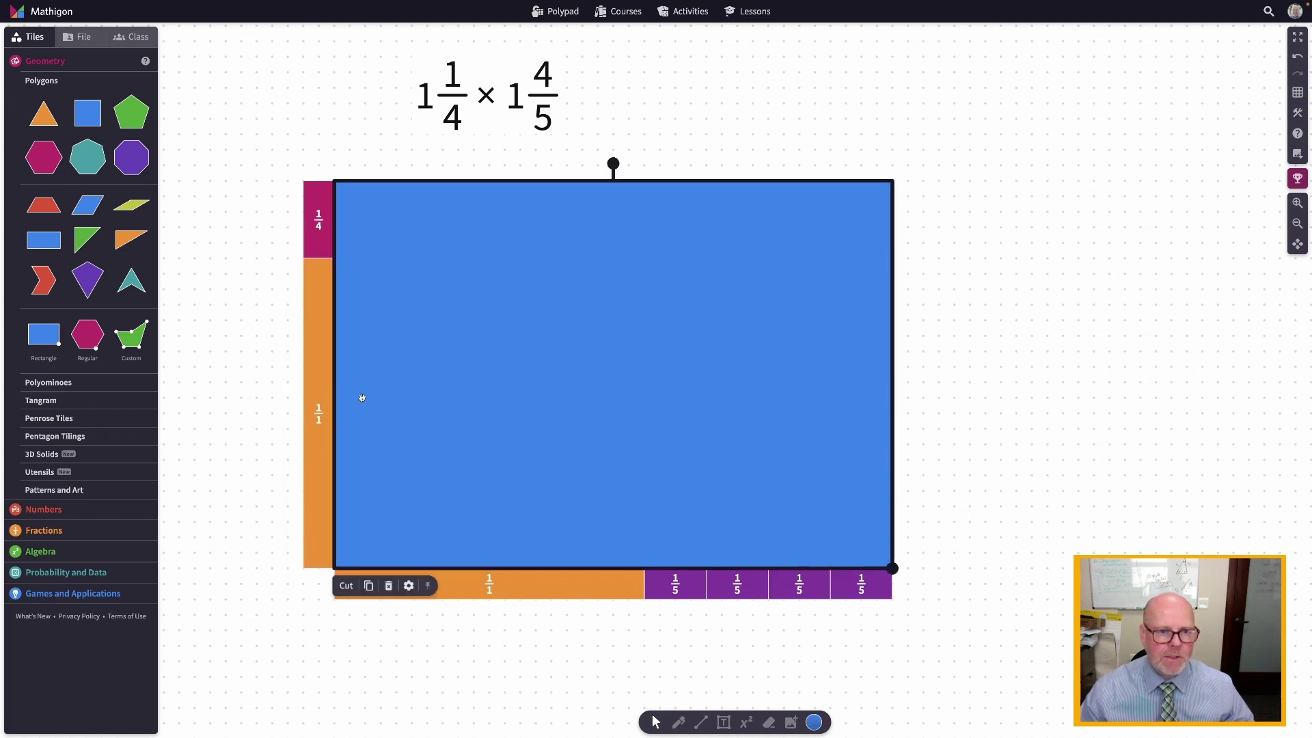
left_click(347, 587)
left_click_drag(338, 257, 902, 259)
Cut the lower blue section vertically in line with the joint between the horizontal whole bar and the 1/5 bars
left_click(430, 586)
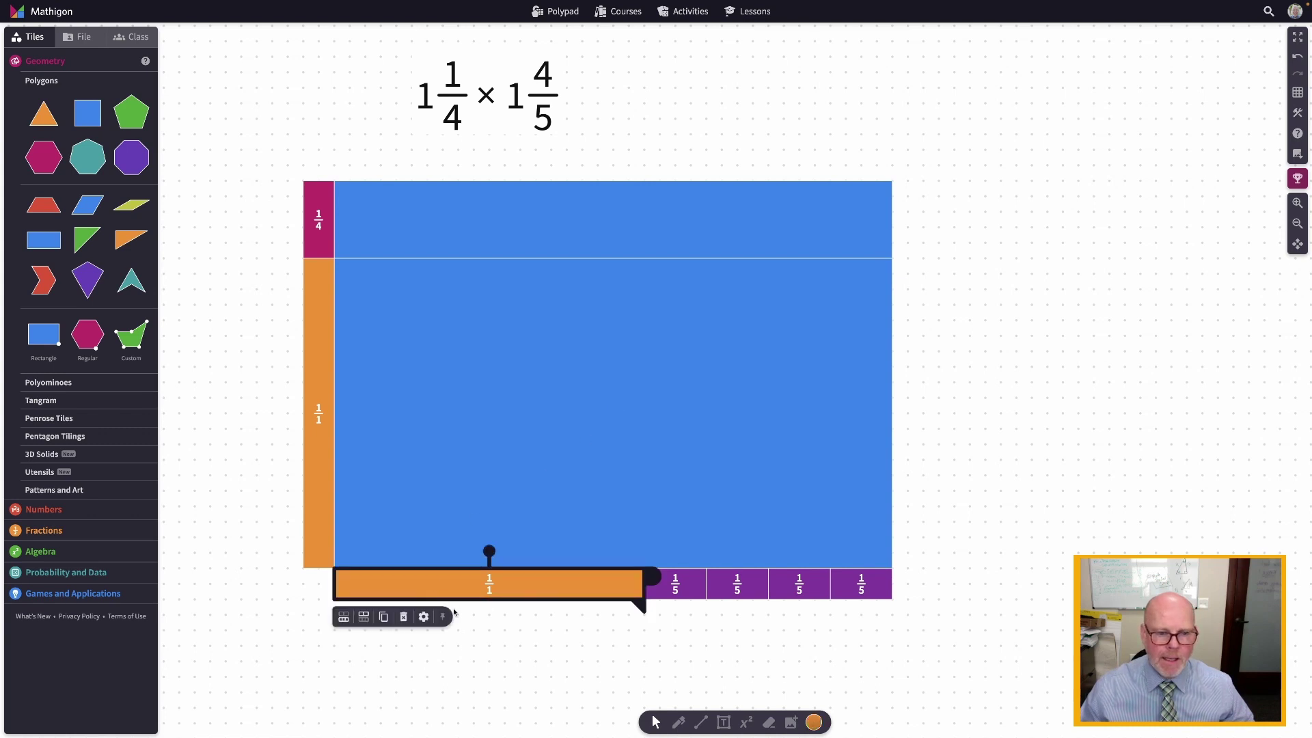
left_click(462, 552)
left_click(372, 588)
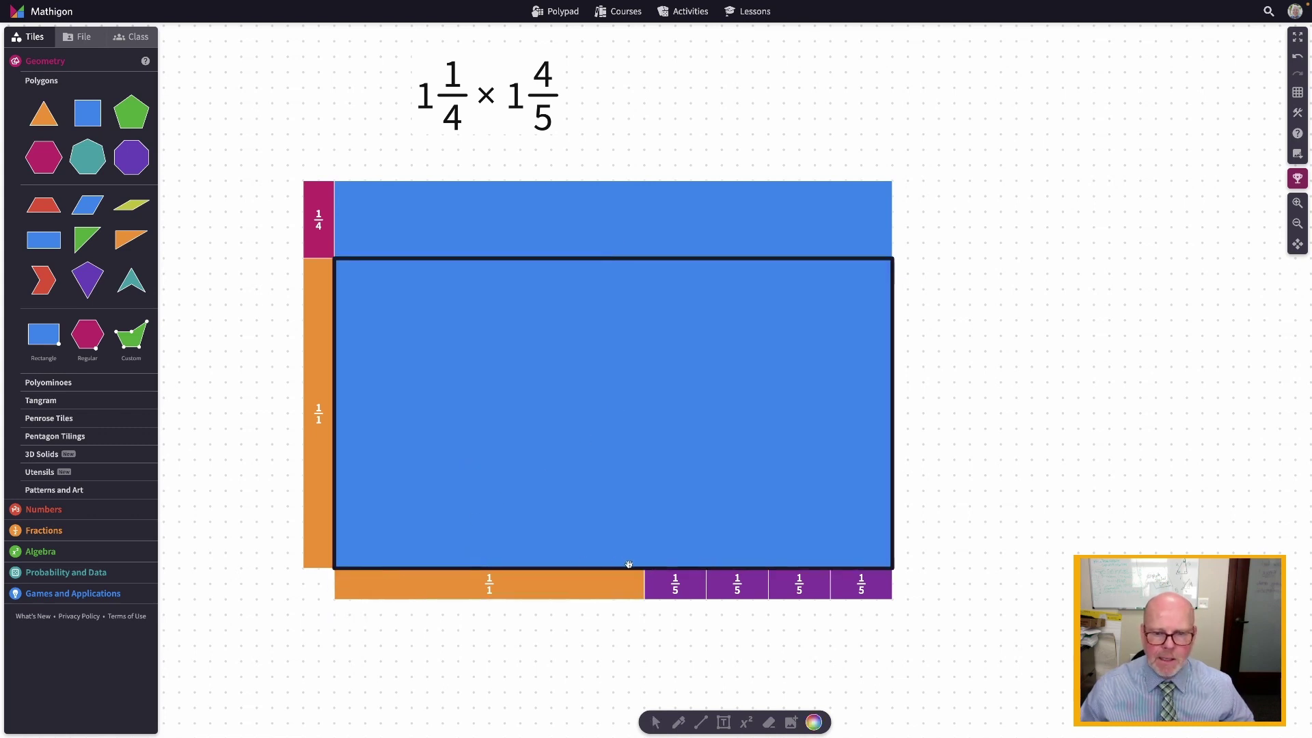
left_click_drag(644, 570, 645, 182)
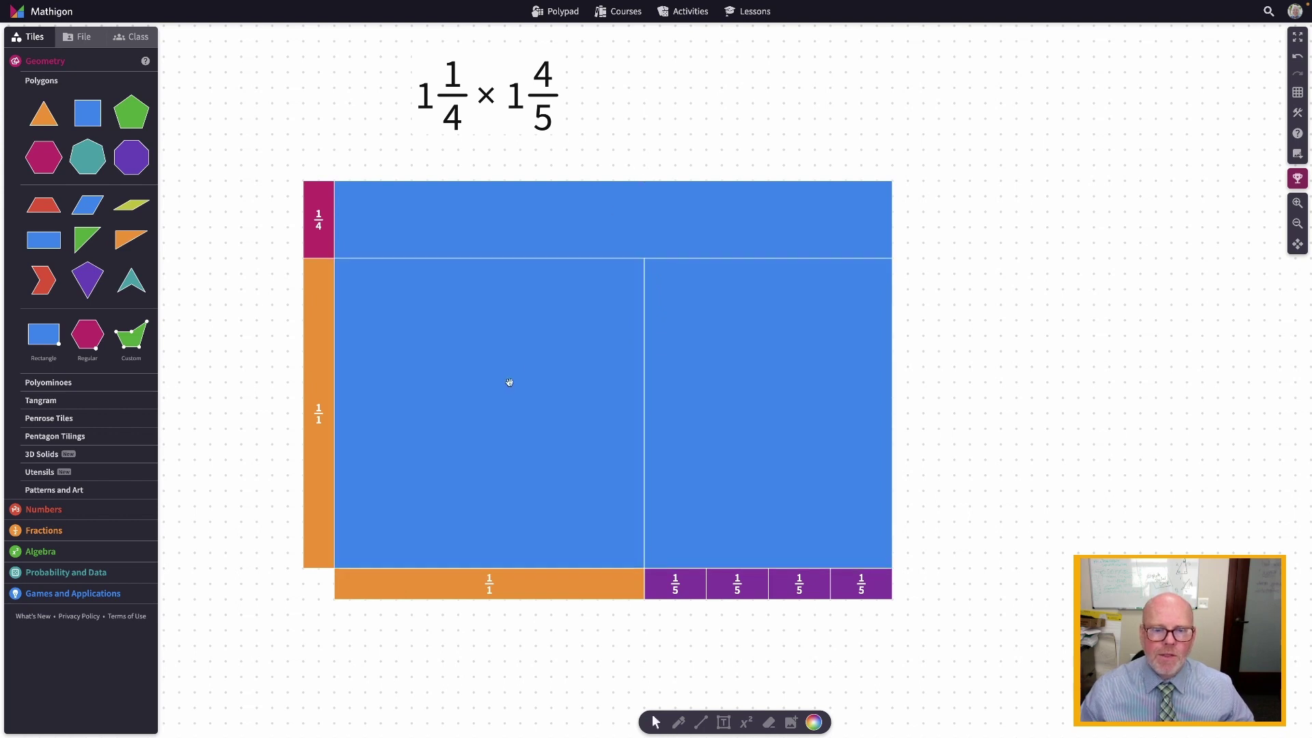
Recolor the square section between the two whole bars light yellow
left_click(507, 386)
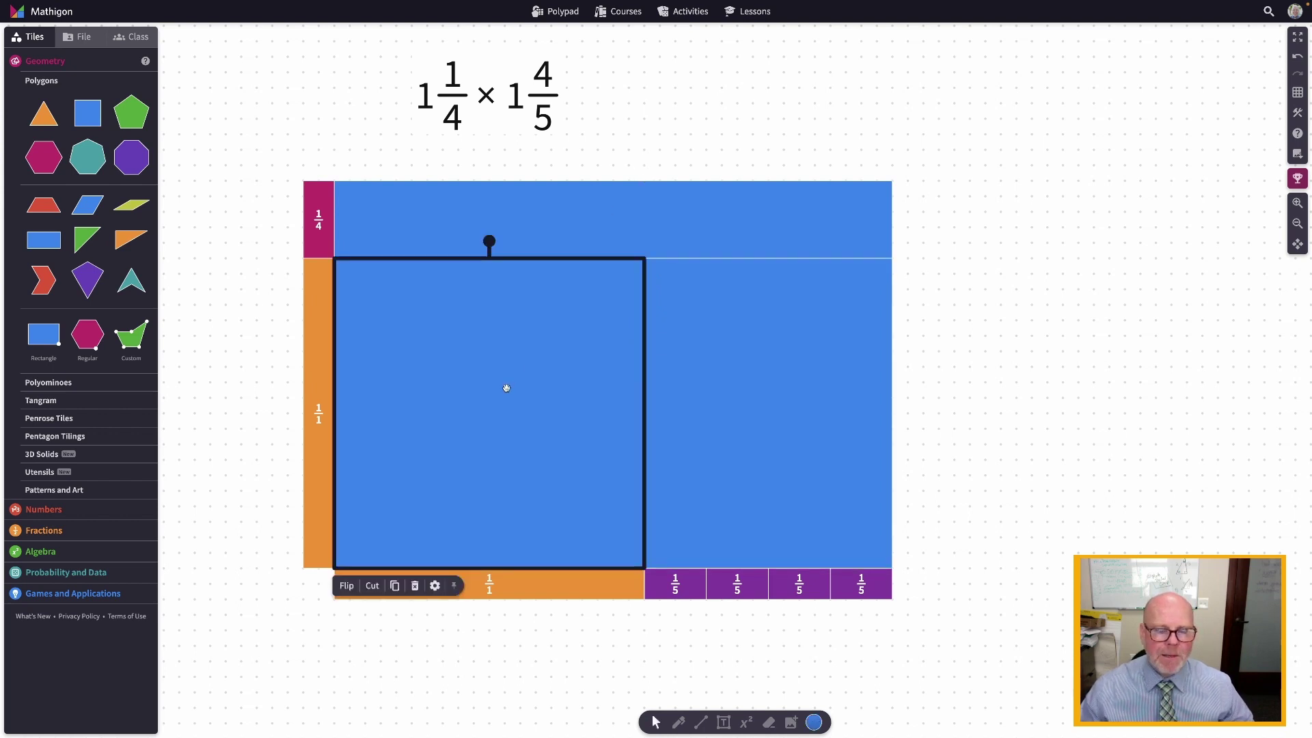
left_click(813, 722)
left_click(872, 663)
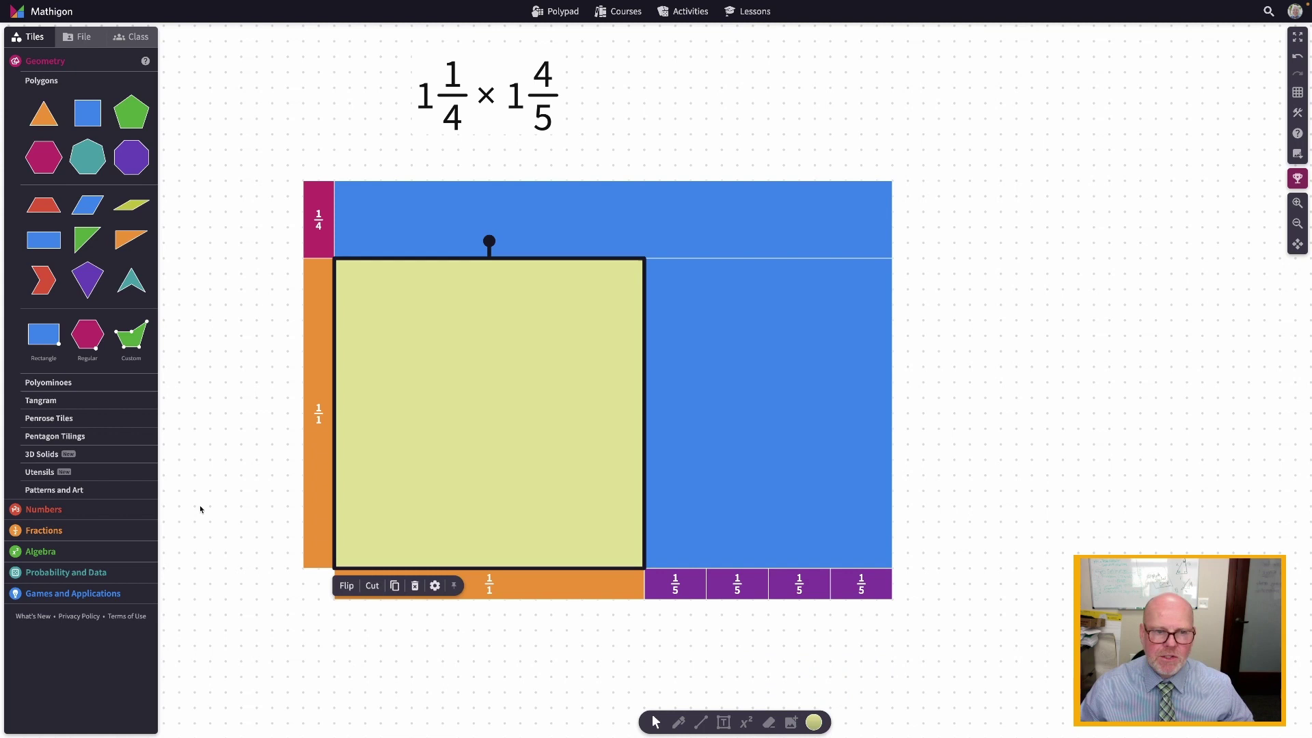
left_click(205, 437)
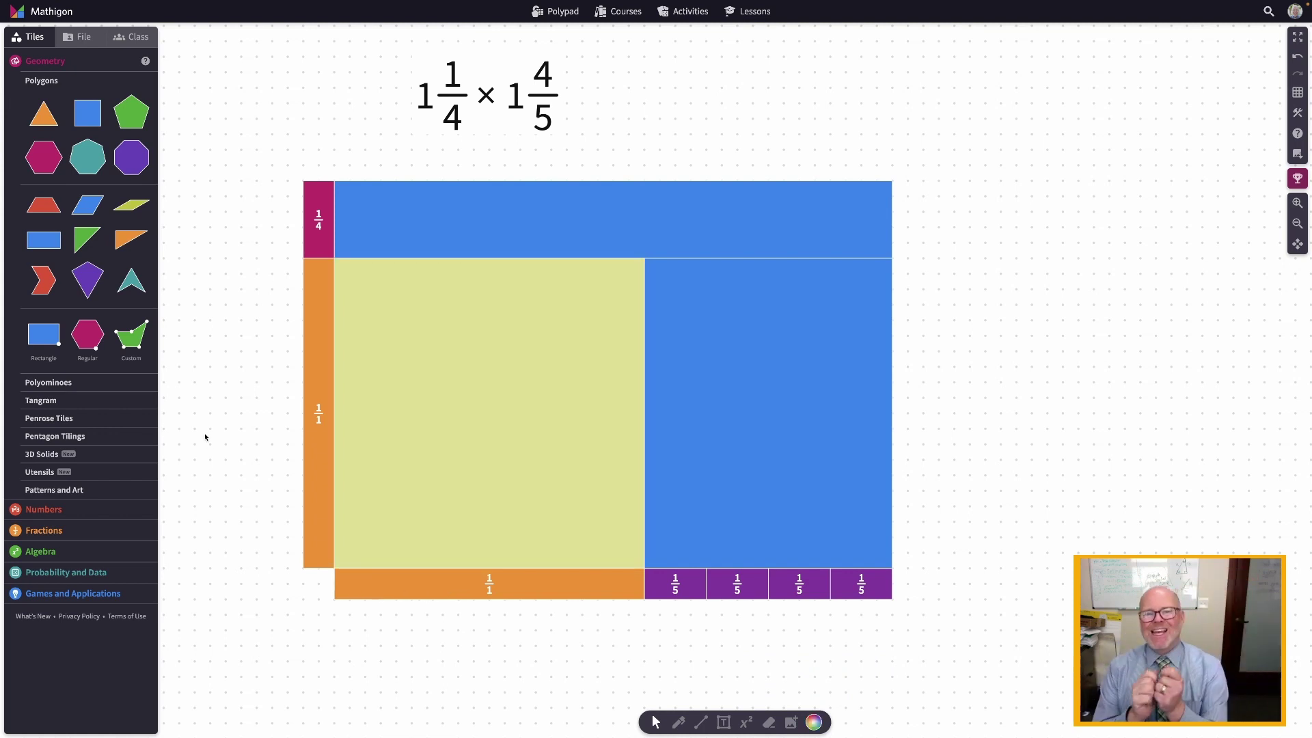
Split the vertical whole bar beside the yellow square into four 1/4 tiles
scroll(370, 374, "up", 1)
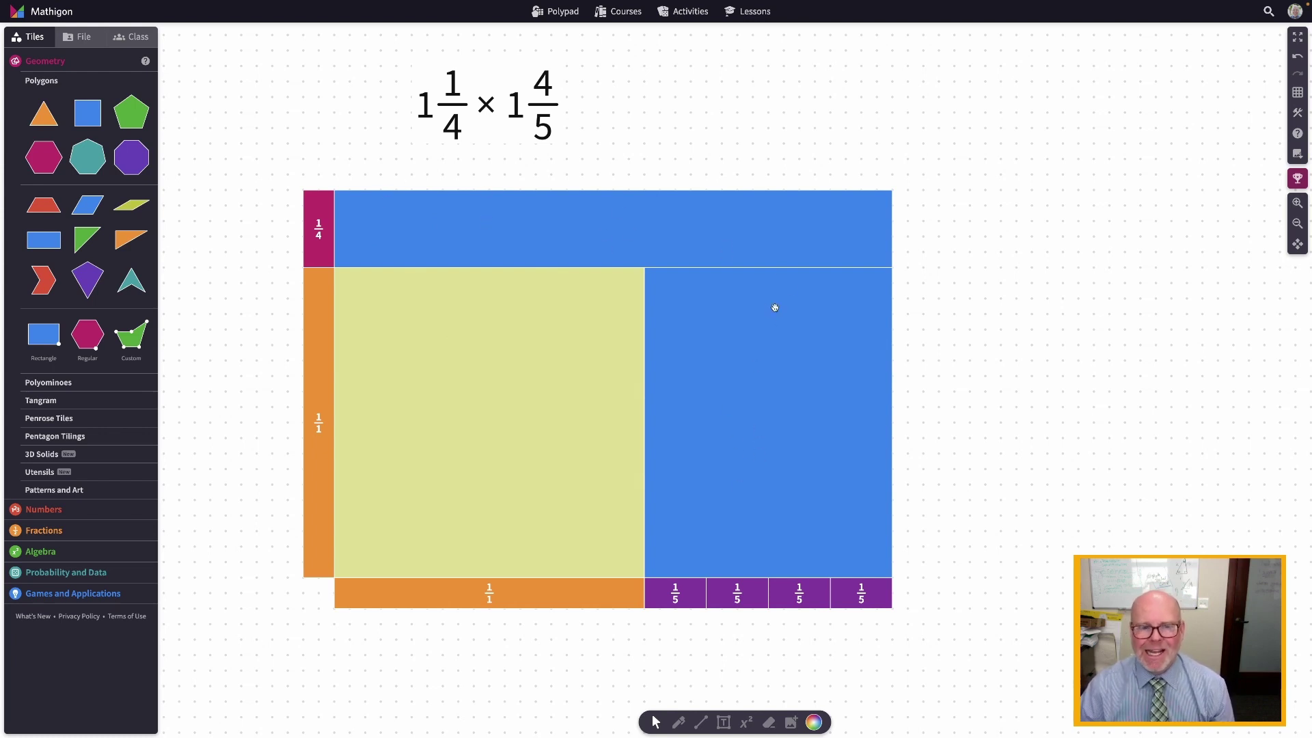
left_click(509, 359)
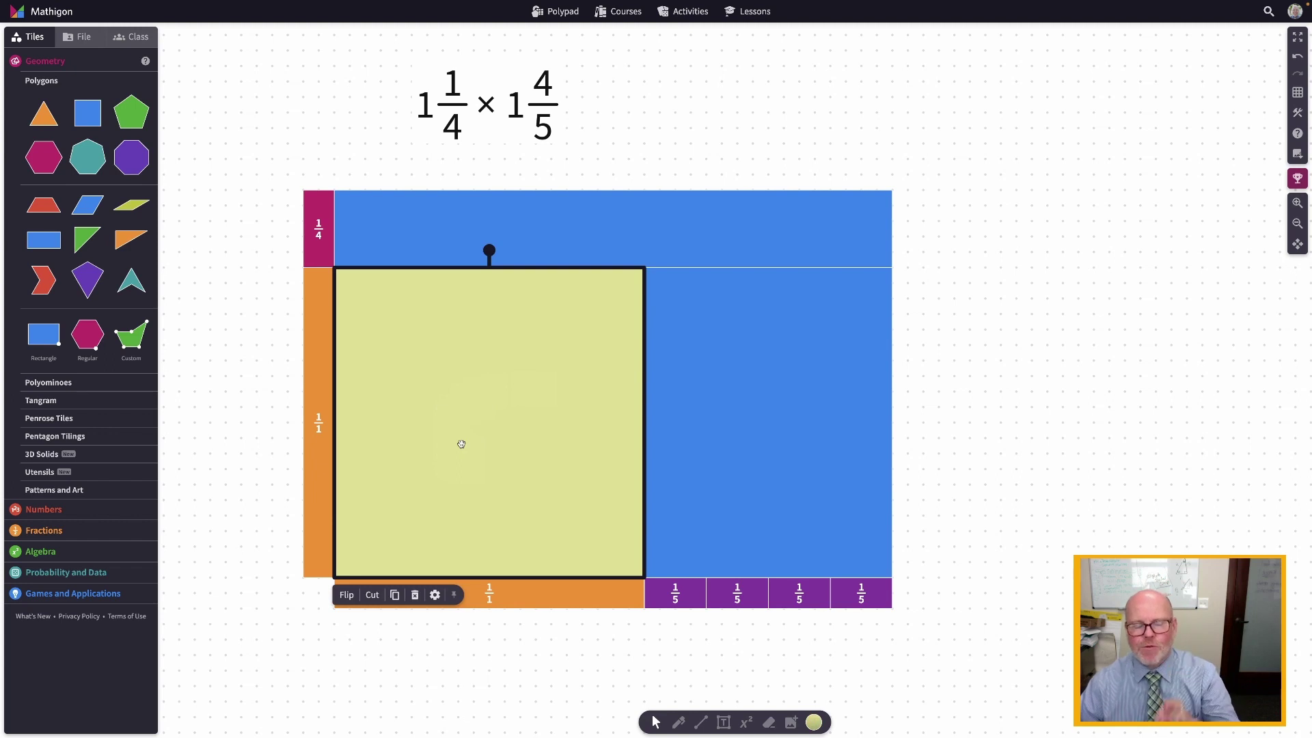
left_click(318, 454)
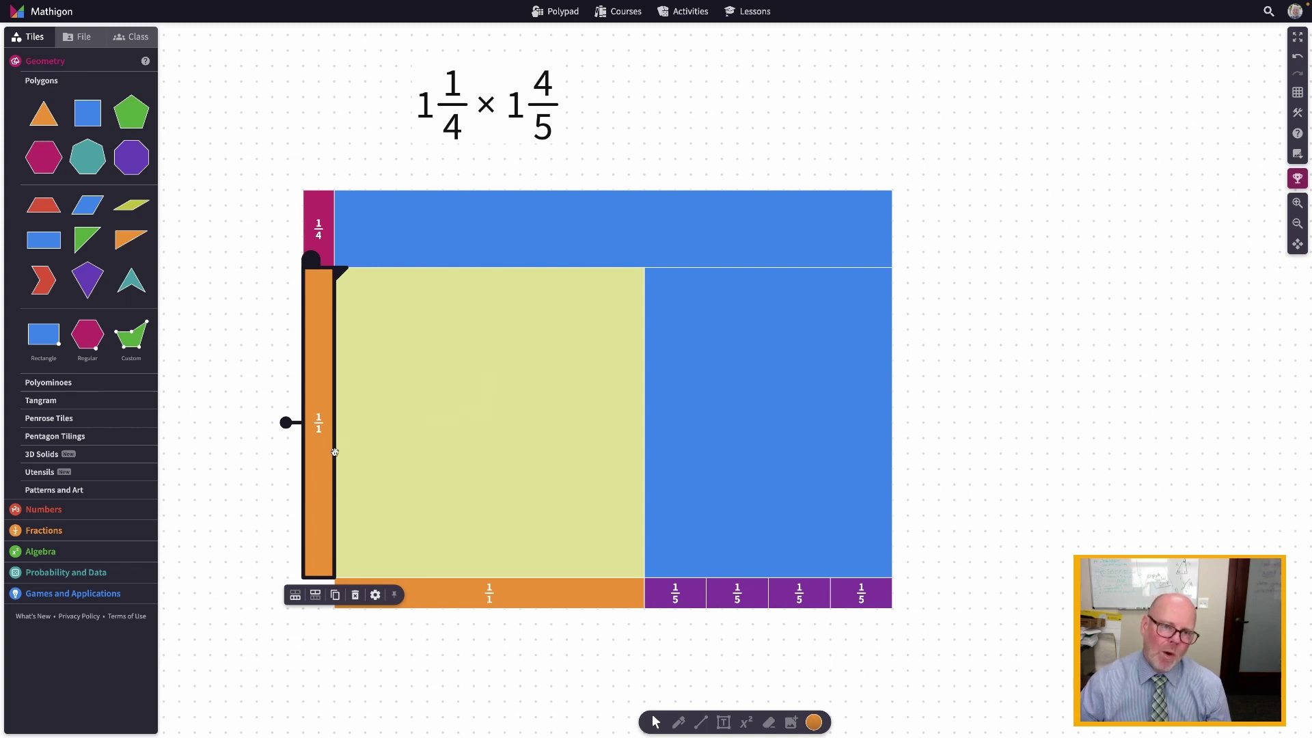
left_click(295, 595)
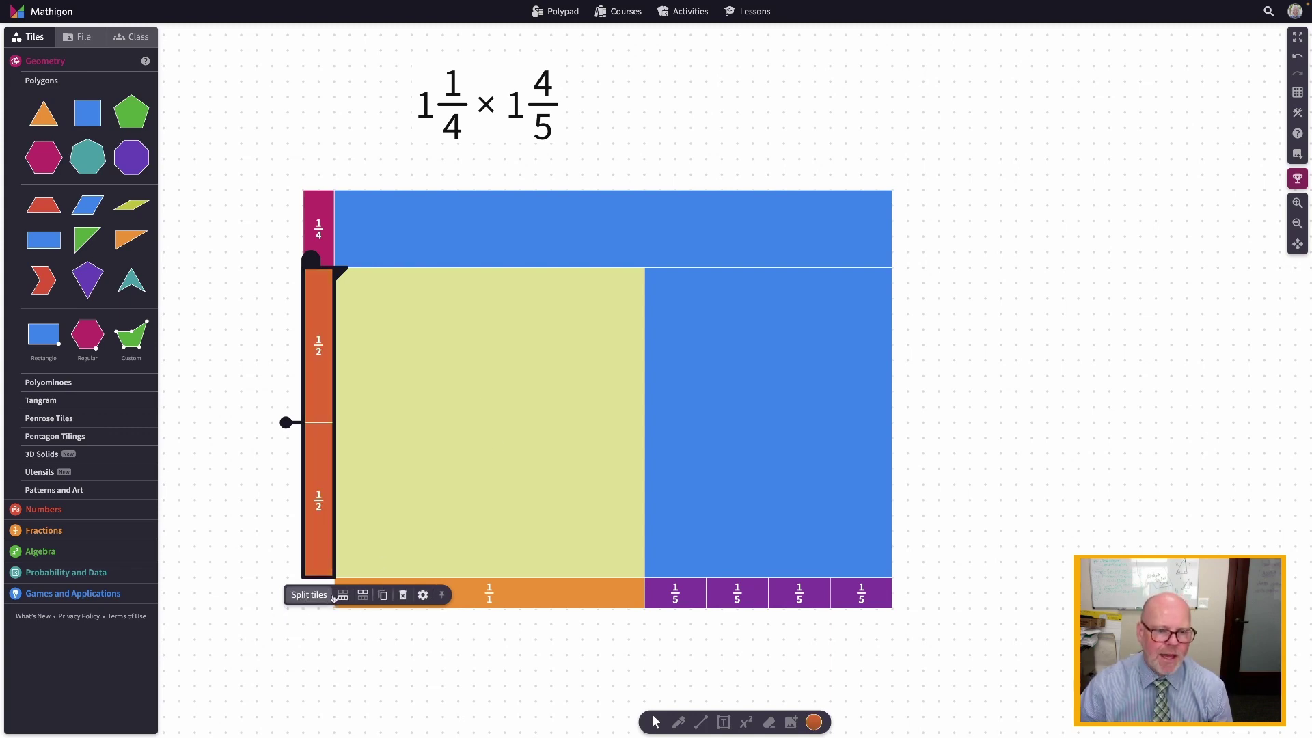
left_click(343, 594)
left_click(343, 595)
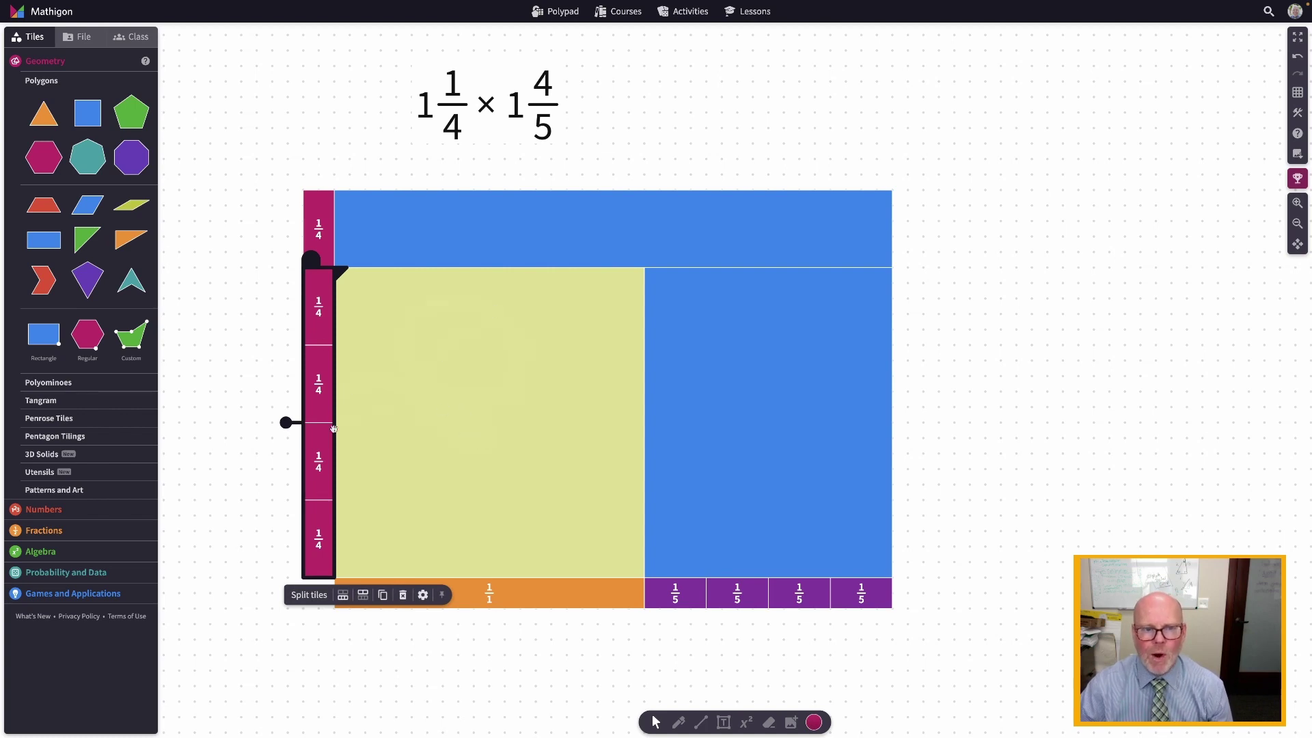
Split the horizontal whole bar below the yellow square into five 1/5 tiles
left_click(531, 602)
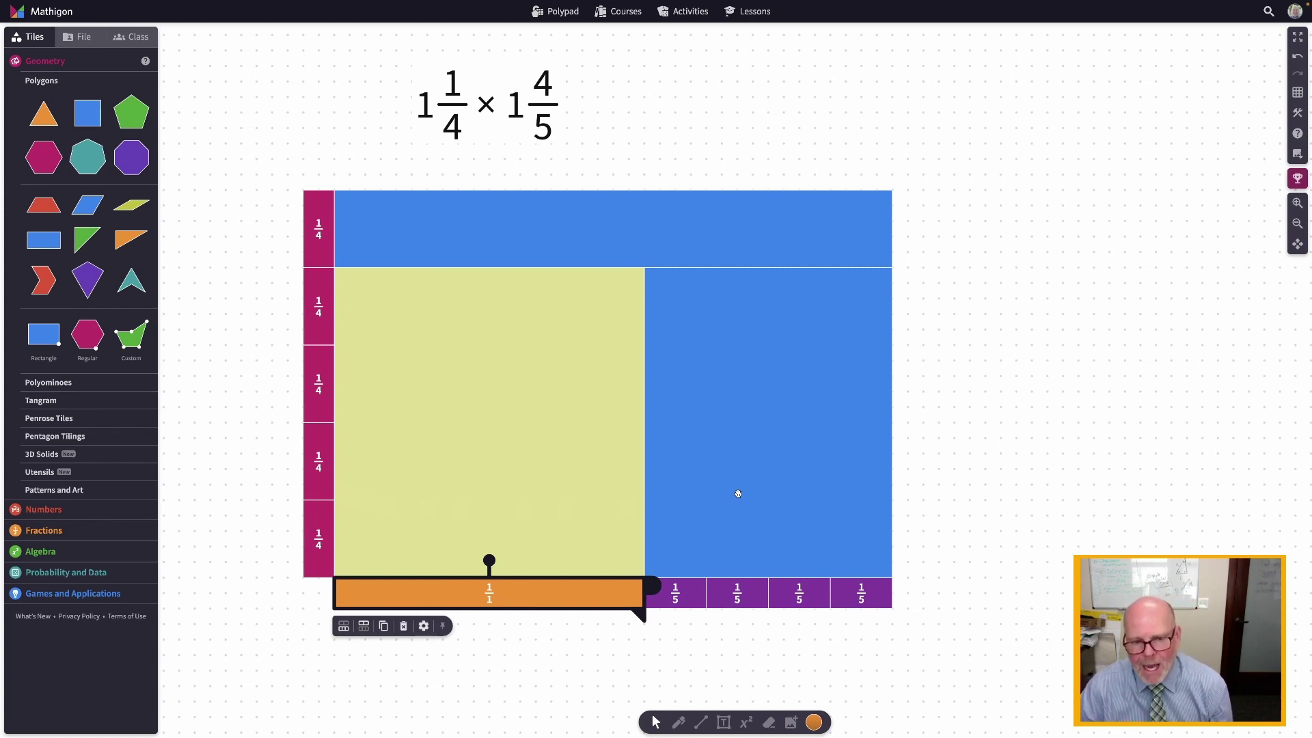
left_click(345, 626)
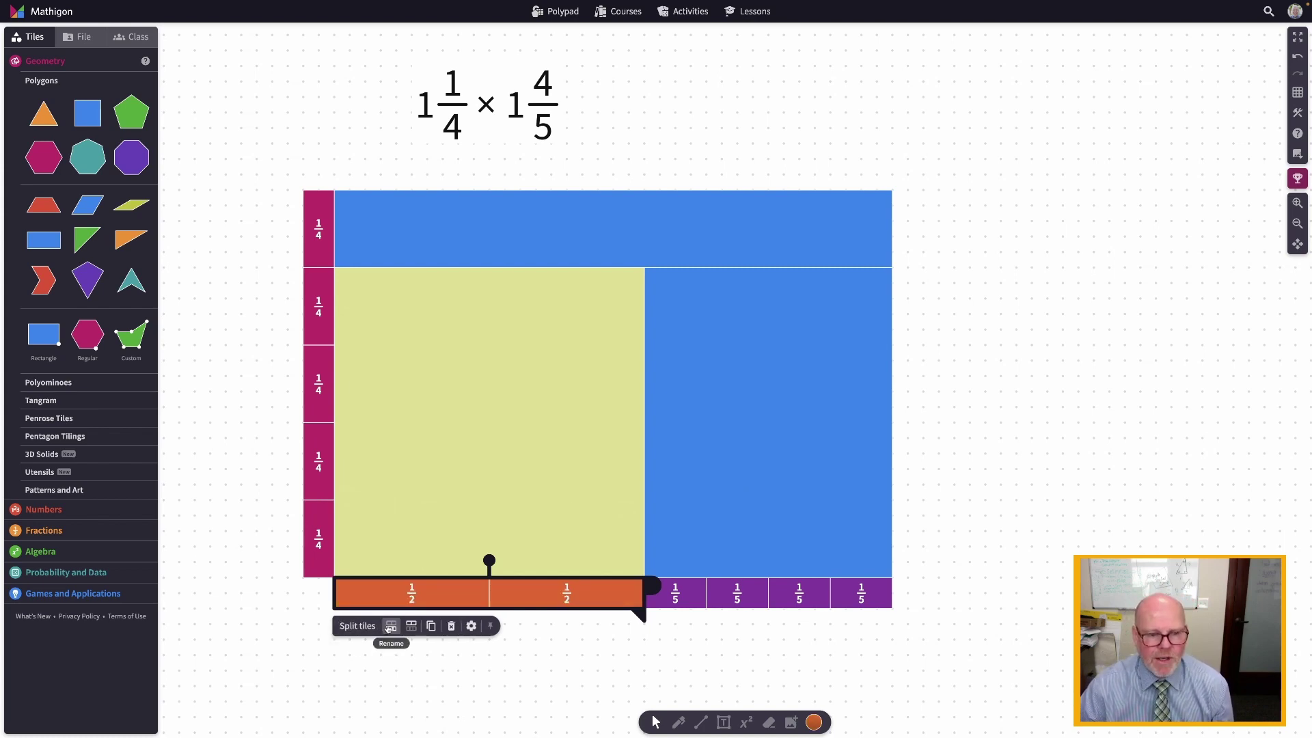
left_click(390, 626)
left_click(390, 626)
left_click(390, 626)
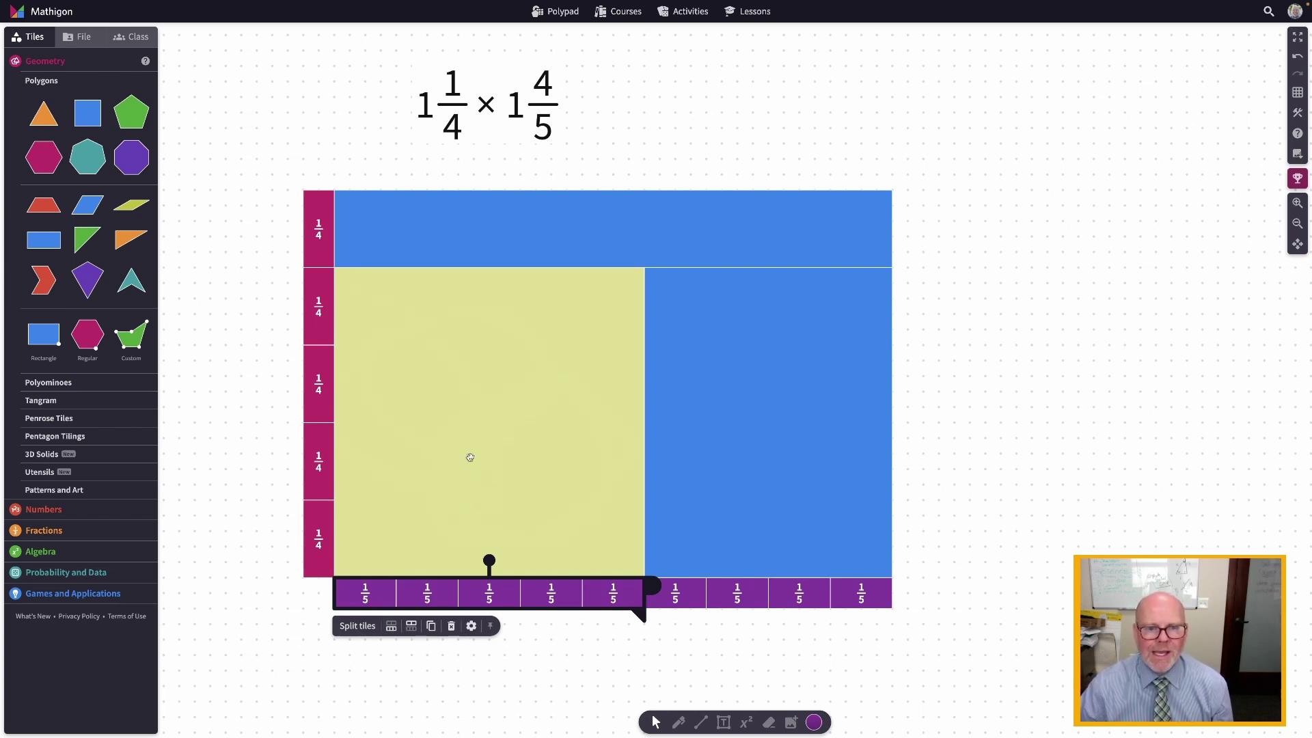
Cut the yellow square vertically into five equal strips, in line with the joints between the 1/5 tiles beneath it
left_click(469, 358)
left_click_drag(396, 580, 400, 272)
left_click(460, 410)
left_click_drag(458, 578, 468, 268)
left_click_drag(521, 579, 521, 268)
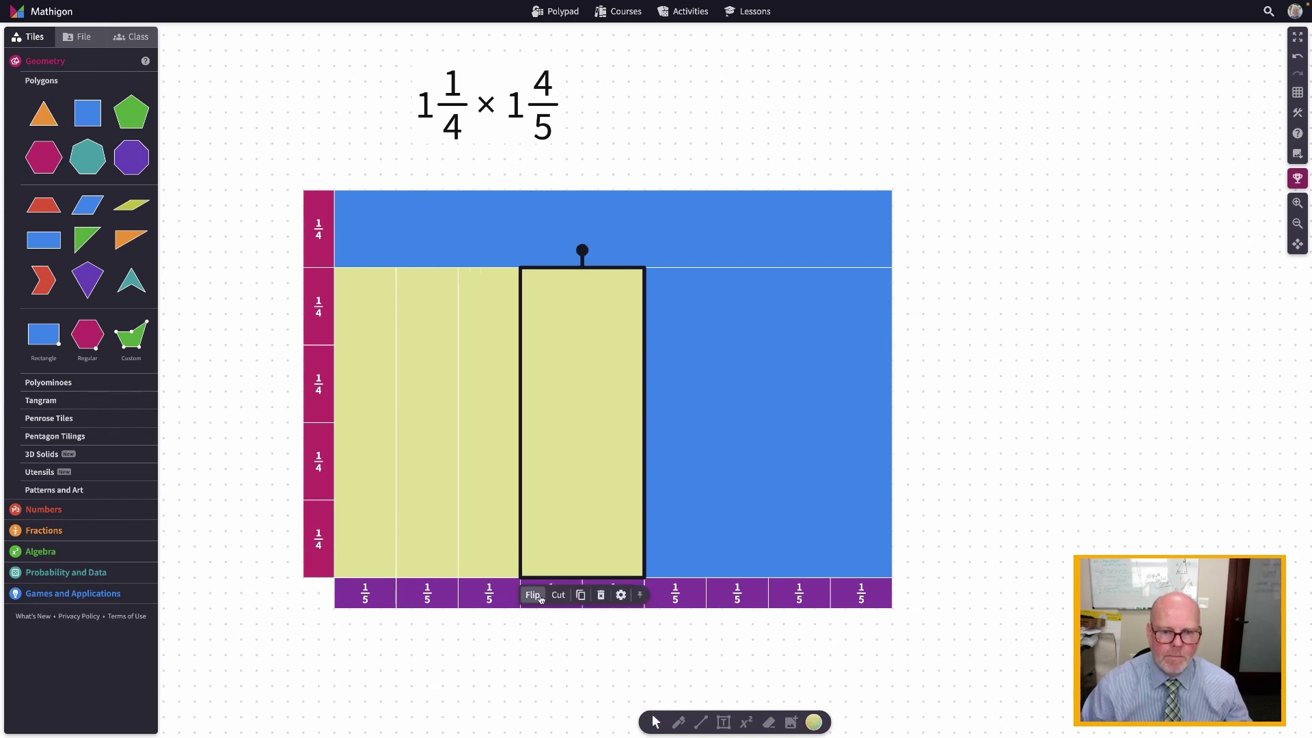
left_click(558, 595)
left_click_drag(583, 578, 582, 267)
Cut all five yellow strips horizontally, level with the joint between the two lowest 1/4 tiles
left_click(366, 360)
left_click(416, 366, "shift")
left_click(515, 367, "shift")
left_click(552, 410, "shift")
left_click(614, 438, "shift")
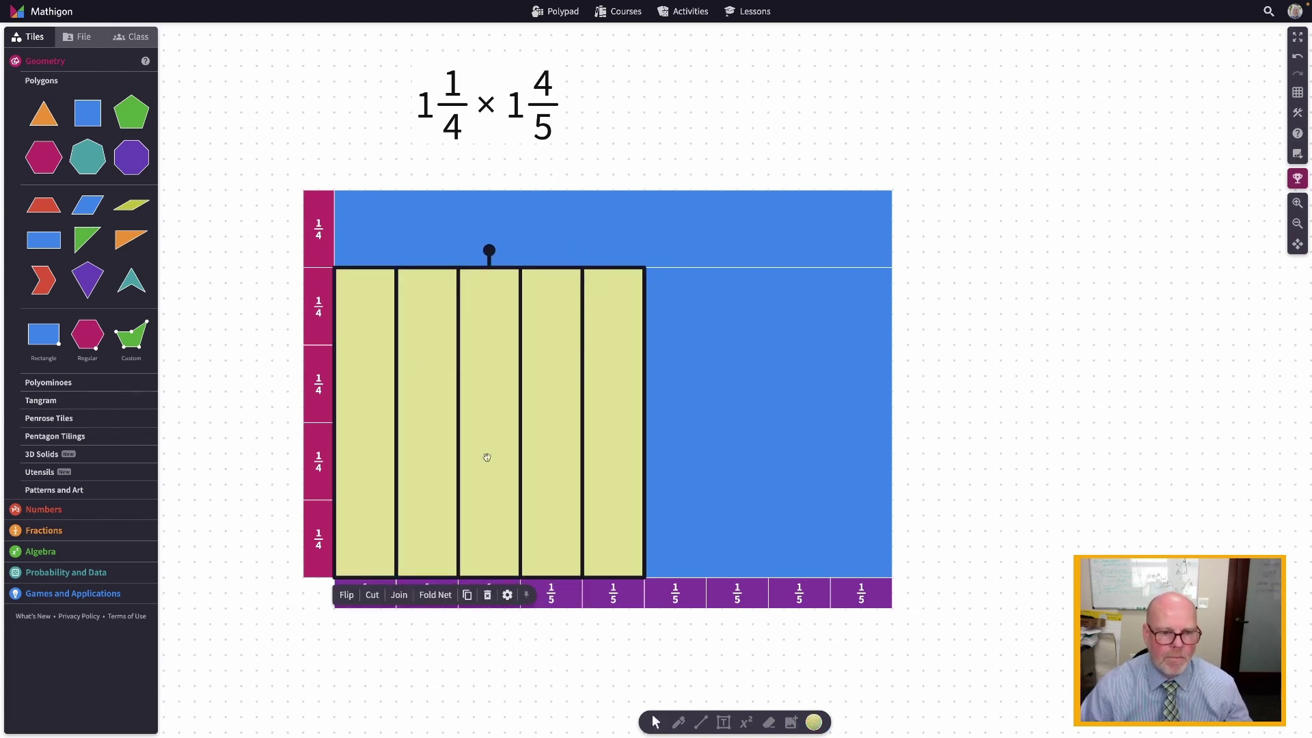
left_click(372, 595)
left_click_drag(272, 498, 650, 498)
Cut the five tall yellow pieces above the bottom row horizontally, level with the middle joint of the square's four 1/4 tiles
left_click(362, 381)
left_click(424, 384, "shift")
left_click(485, 386, "shift")
left_click(547, 389, "shift")
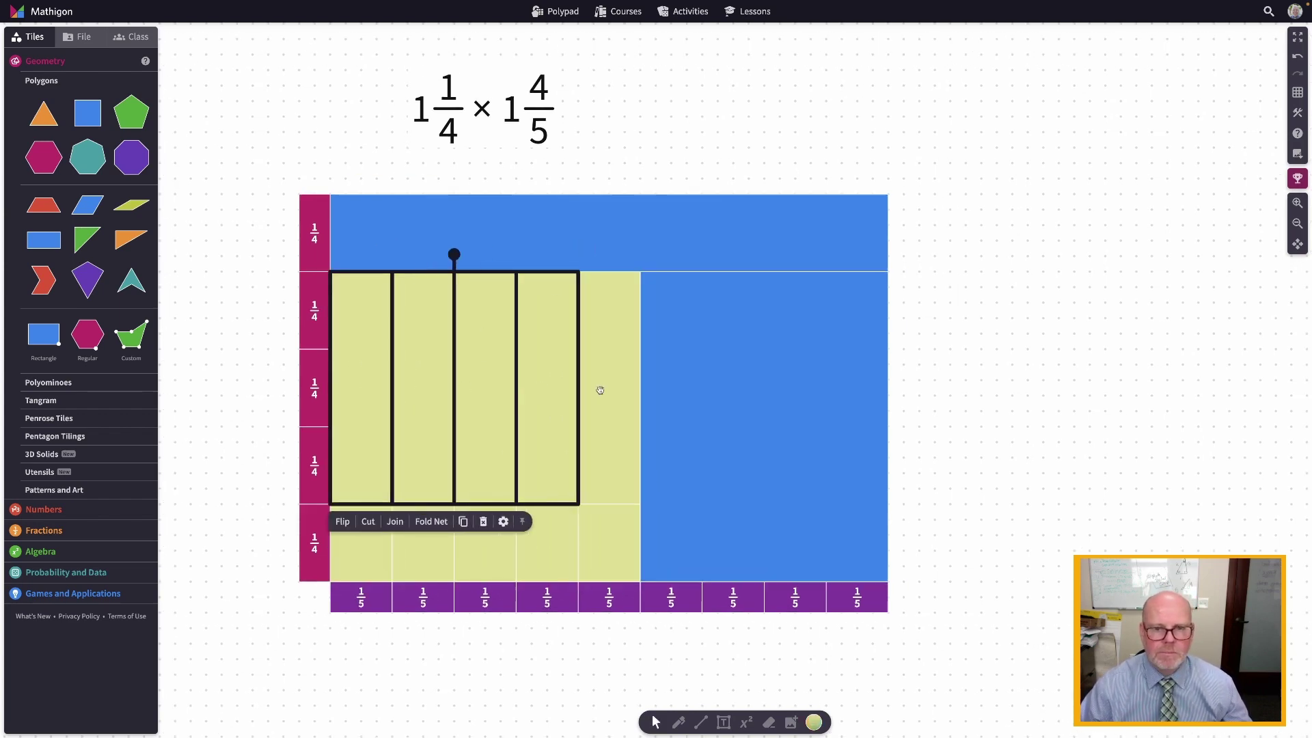
left_click(600, 390, "shift")
left_click(368, 522)
left_click_drag(335, 426, 651, 426)
Cut the upper five yellow pieces in half horizontally, completing a grid of four rows by five columns
left_click(363, 365)
left_click(424, 362, "shift")
left_click(486, 360, "shift")
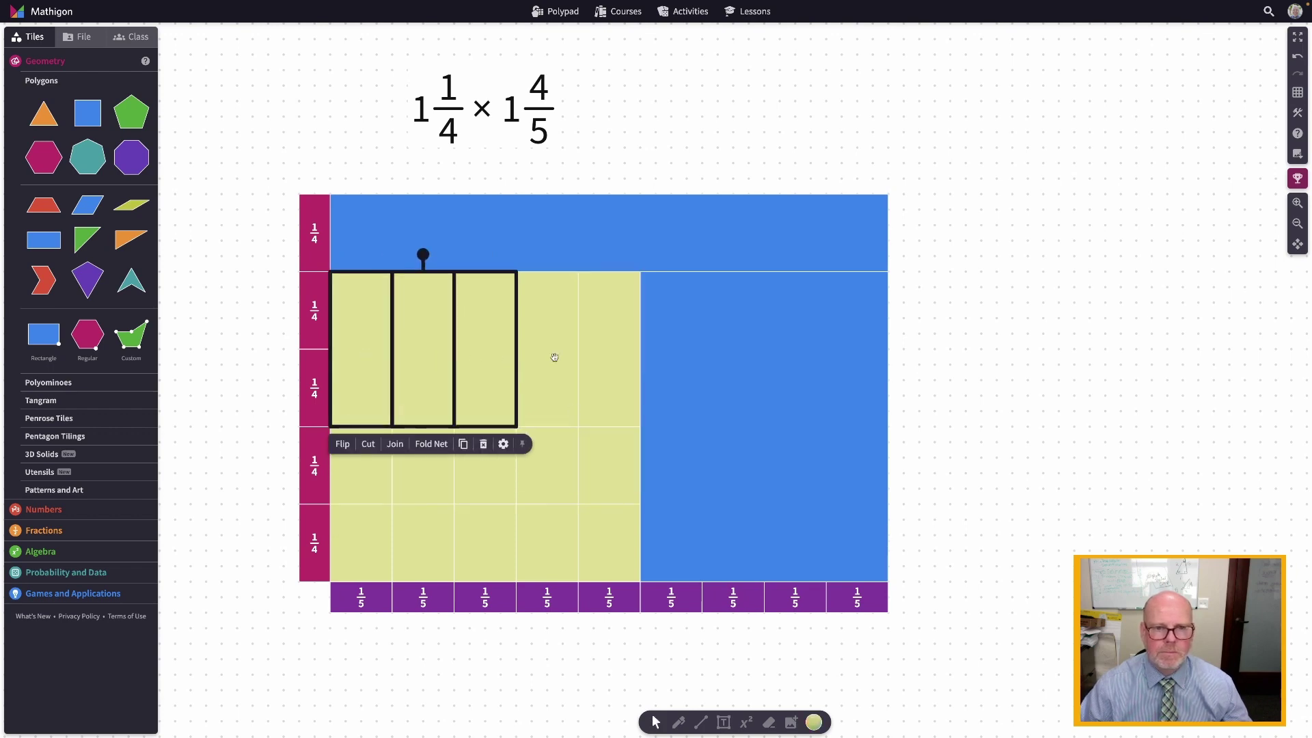
left_click(555, 357, "shift")
left_click(608, 357, "shift")
left_click(368, 444)
left_click_drag(330, 347, 651, 346)
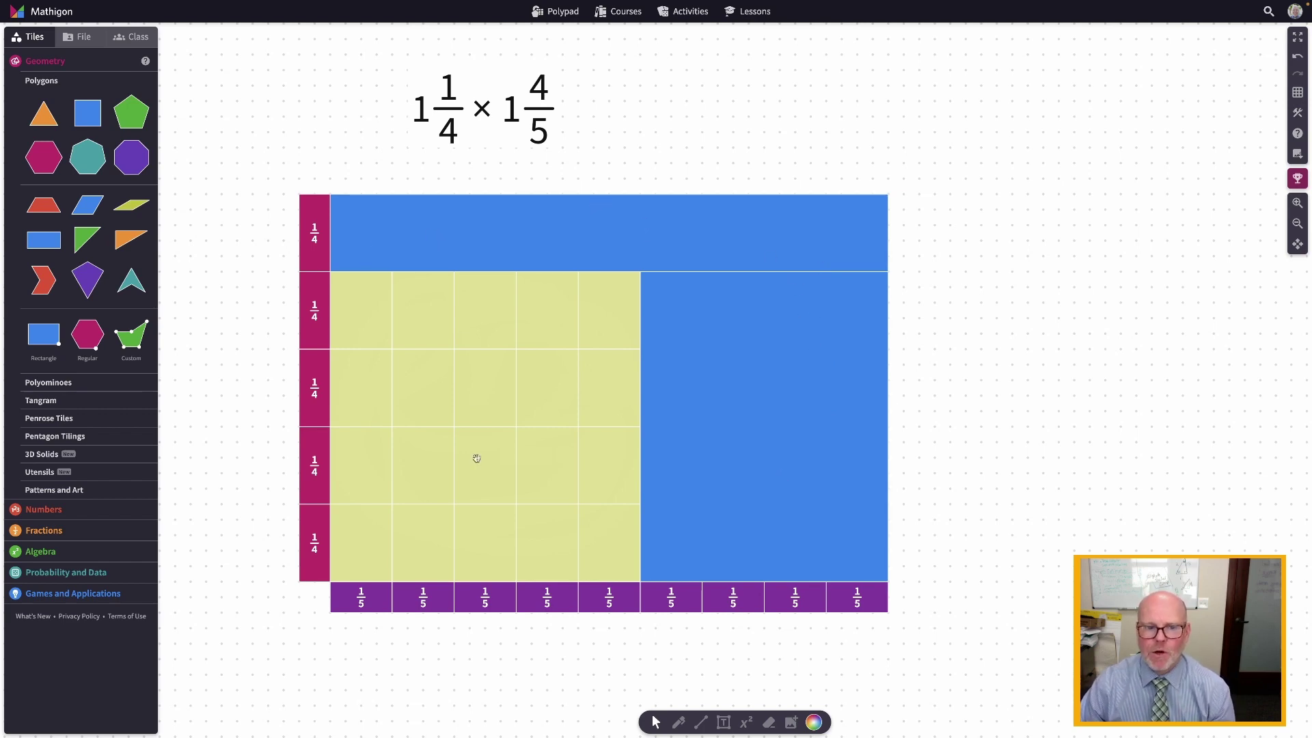
left_click(362, 541)
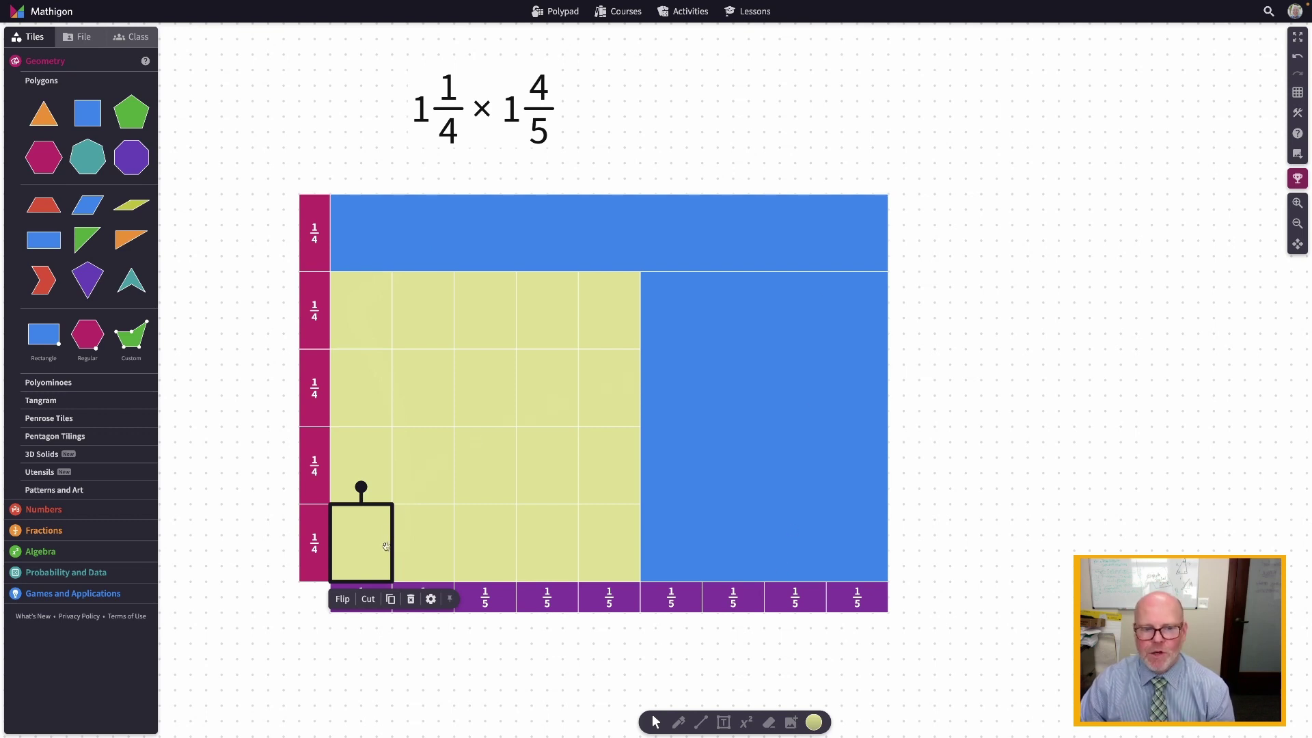
left_click_drag(386, 546, 613, 539)
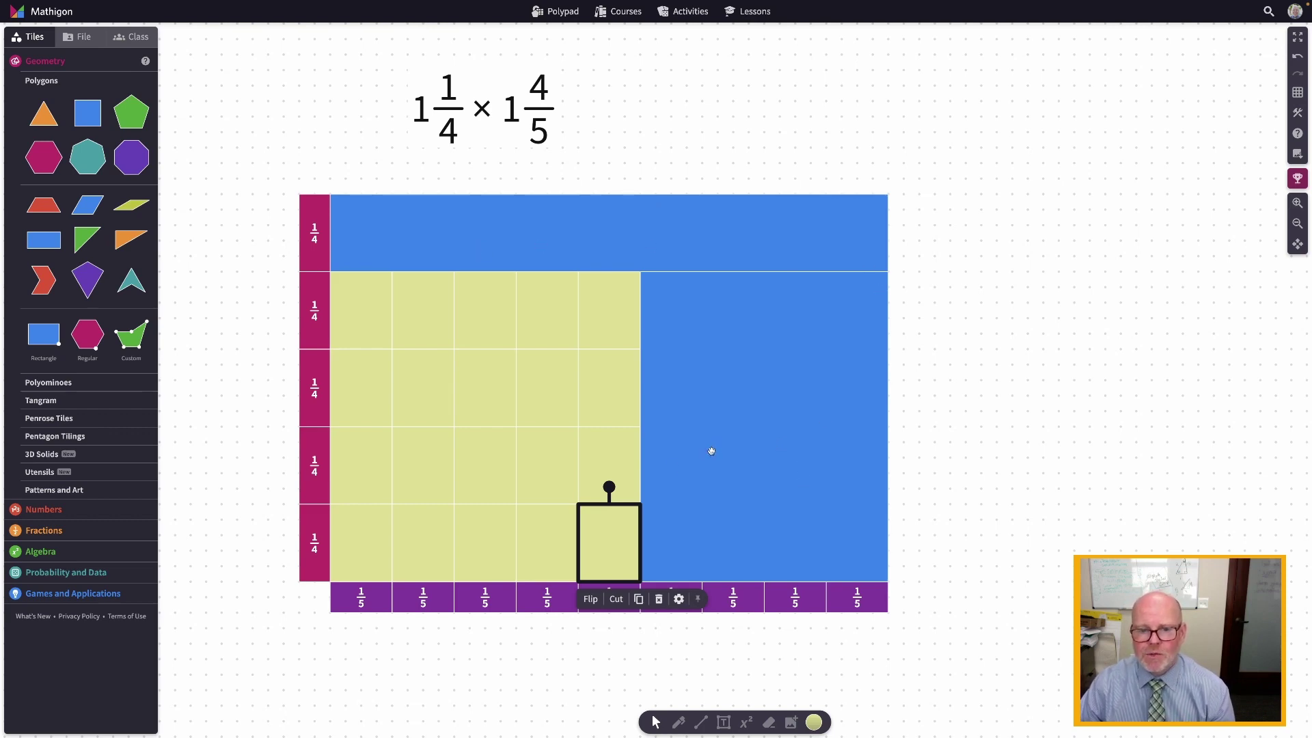
left_click(695, 532)
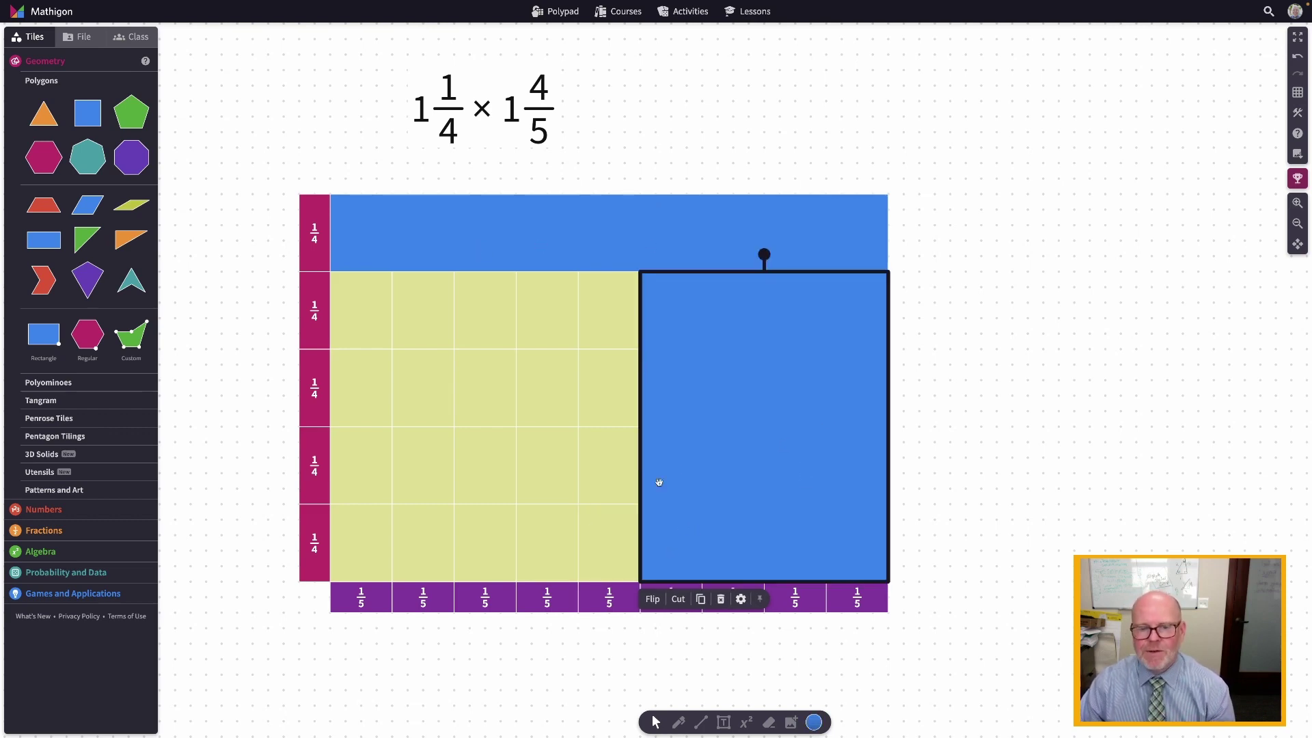
Cut both blue sections vertically in line with the three joints between the four 1/5 tiles beyond the yellow square
left_click(520, 240)
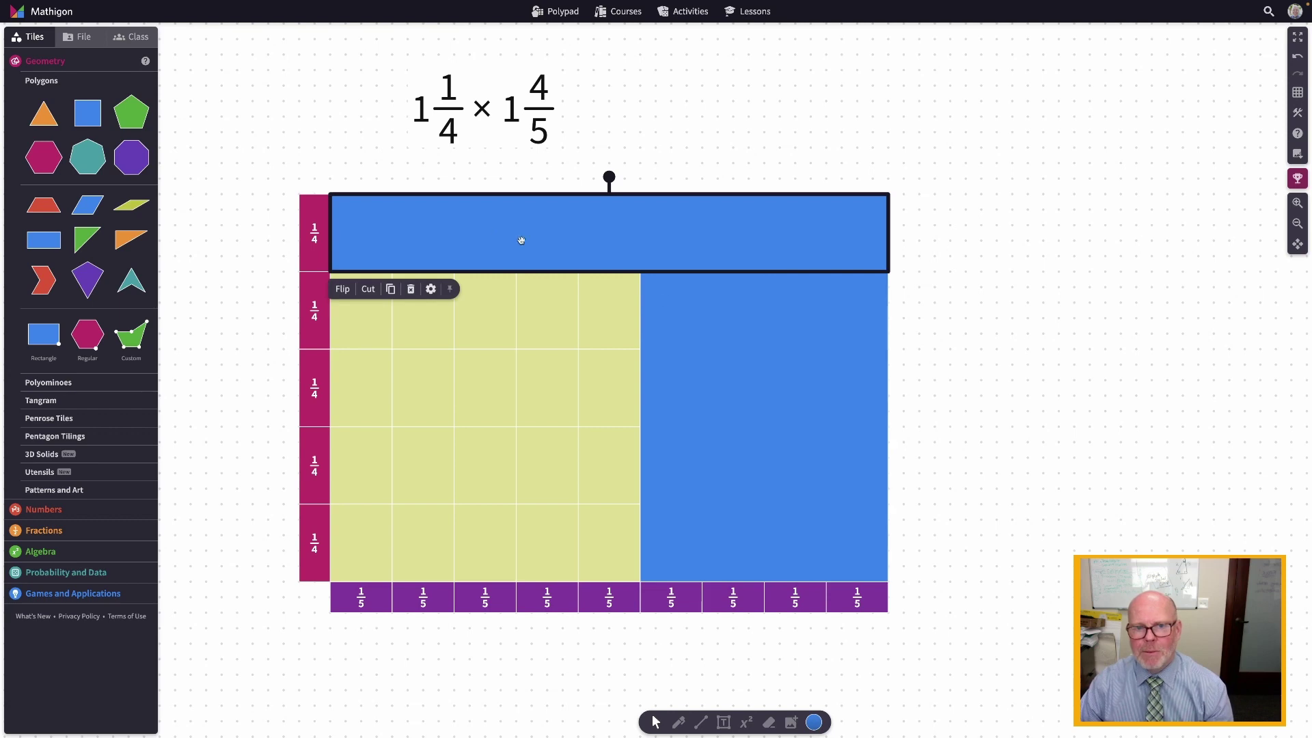
left_click(726, 484, "shift")
left_click(368, 598)
left_click_drag(702, 584, 700, 192)
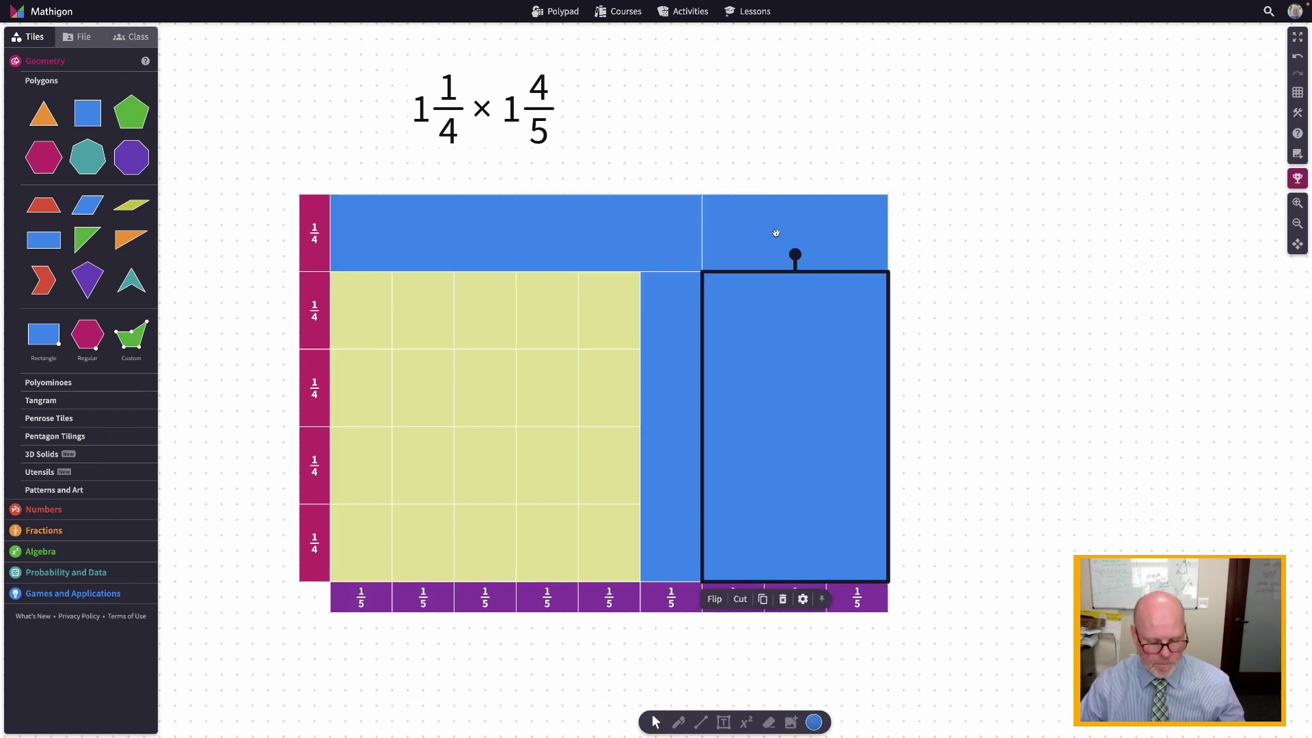
left_click(776, 233, "shift")
left_click(740, 599)
left_click_drag(764, 582, 765, 193)
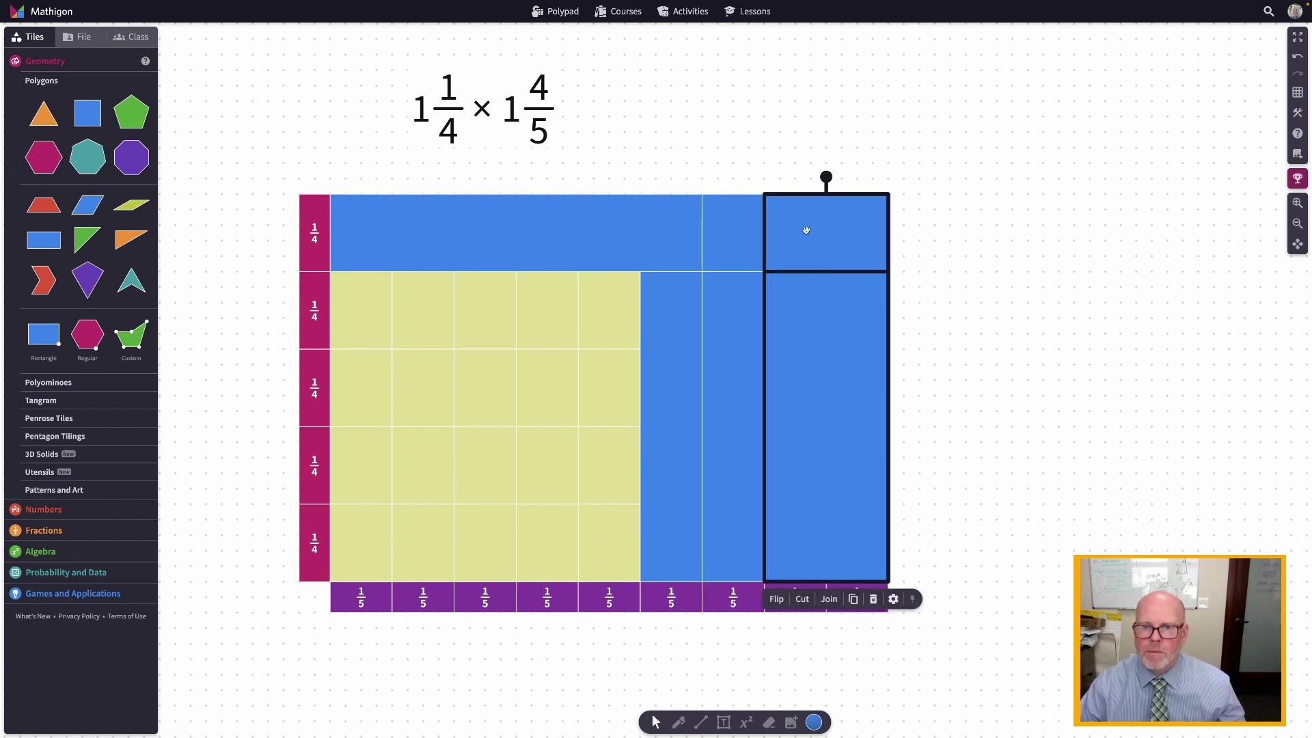
left_click(802, 599)
left_click_drag(826, 582, 826, 193)
Cut the remaining long blue piece of the top row vertically into six tiles, in line with the 1/5 joints
left_click(444, 233)
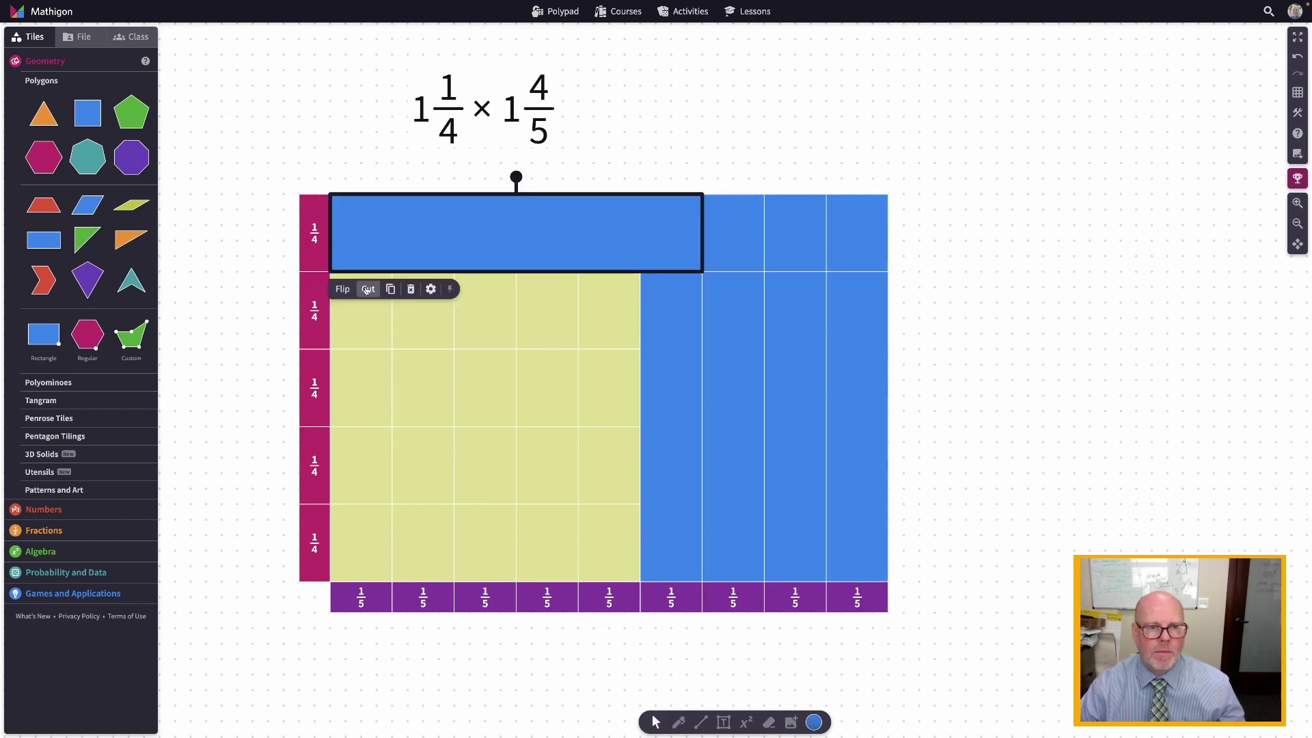
left_click(367, 289)
left_click_drag(392, 272, 391, 192)
left_click(433, 289)
left_click_drag(454, 271, 454, 193)
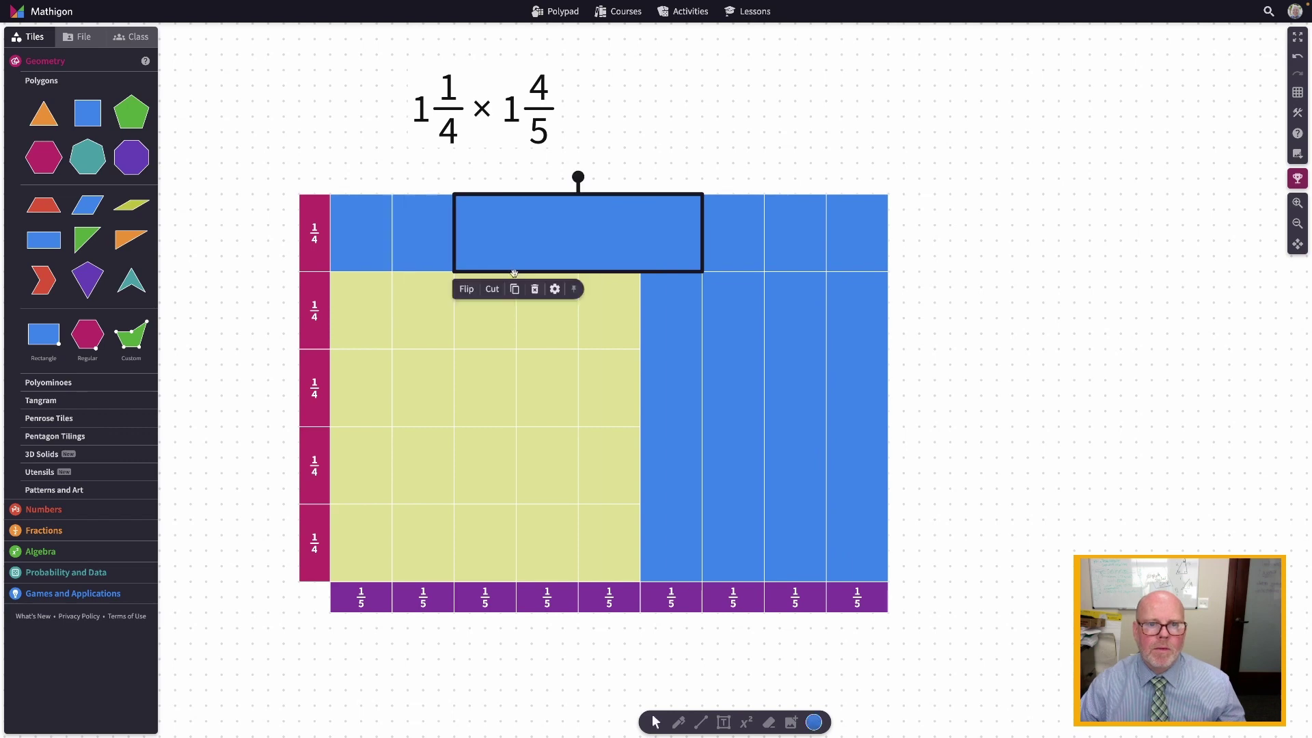
left_click_drag(514, 272, 515, 192)
left_click(550, 289)
left_click_drag(578, 272, 587, 190)
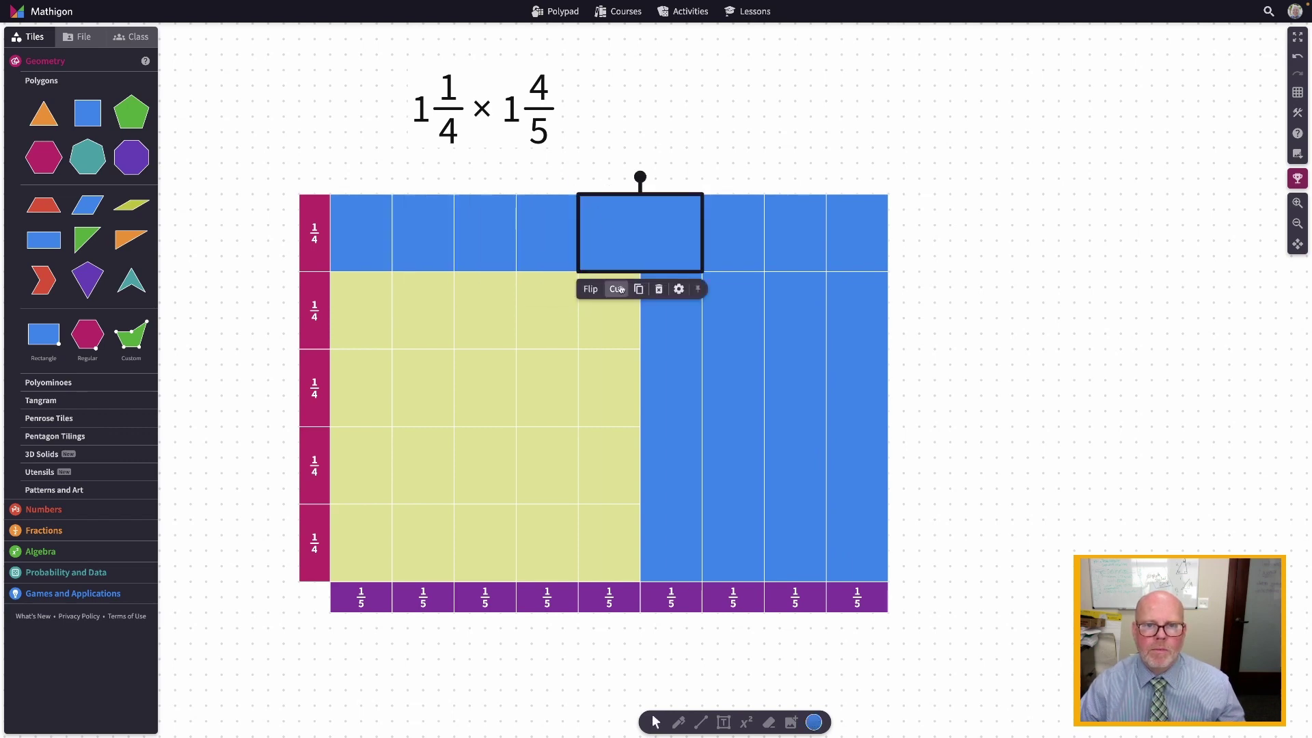
left_click(619, 289)
left_click_drag(640, 271, 640, 192)
Cut the four tall blue strips beside the yellow grid horizontally into four rows, level with the 1/4 joints
left_click(671, 341)
left_click(740, 337, "shift")
left_click(795, 356, "shift")
left_click(832, 378, "shift")
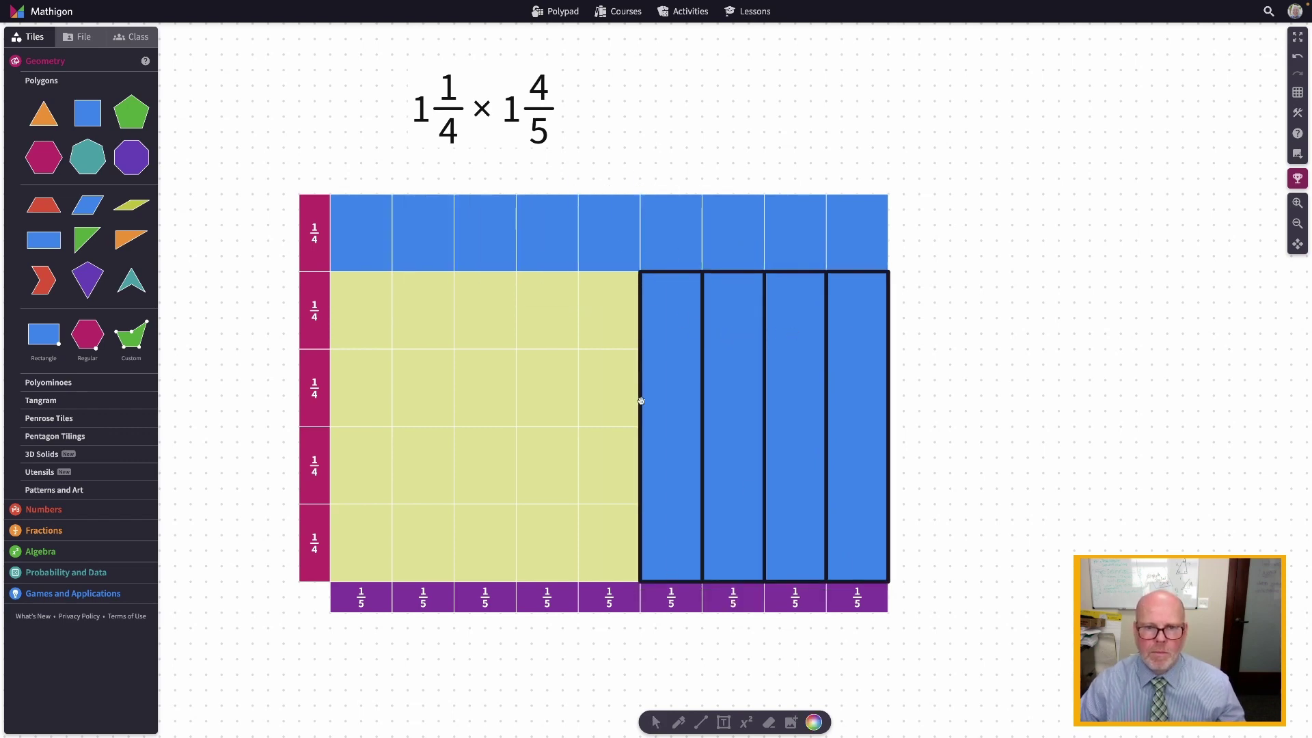
left_click_drag(640, 346, 897, 349)
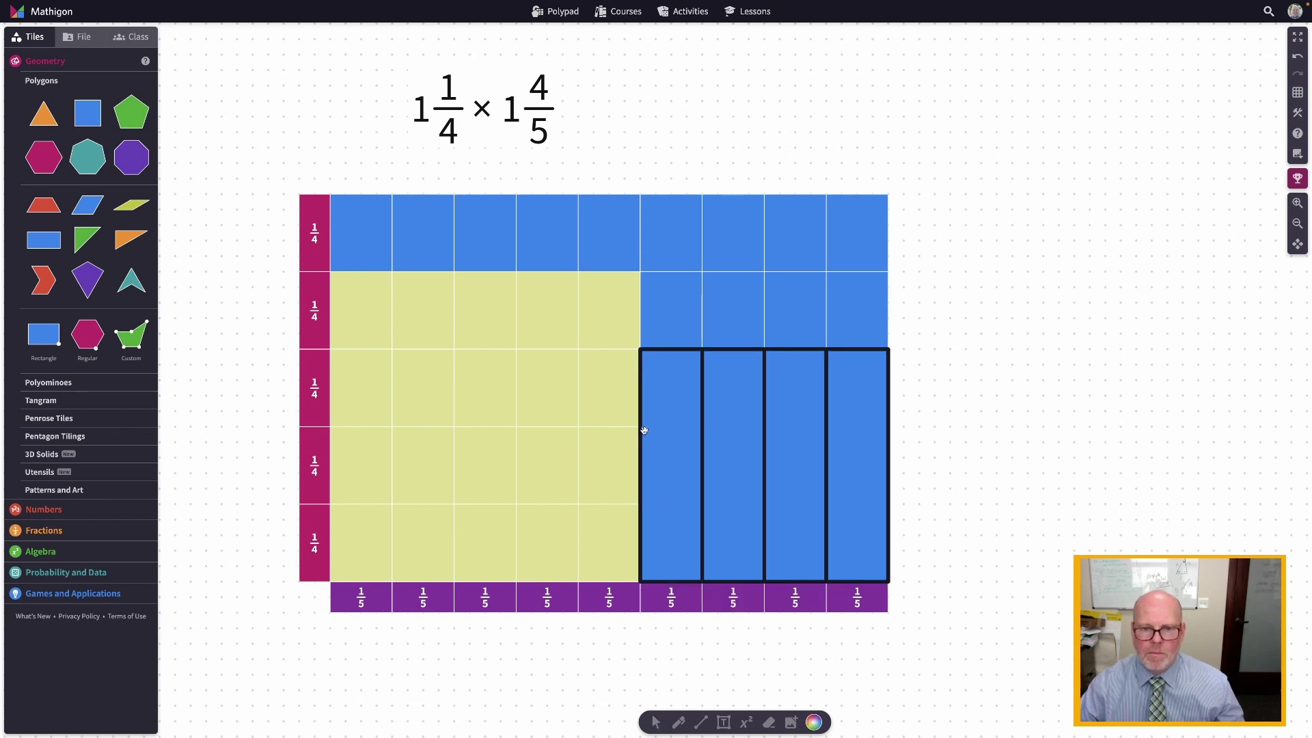
left_click_drag(644, 430, 879, 425)
left_click_drag(641, 504, 896, 504)
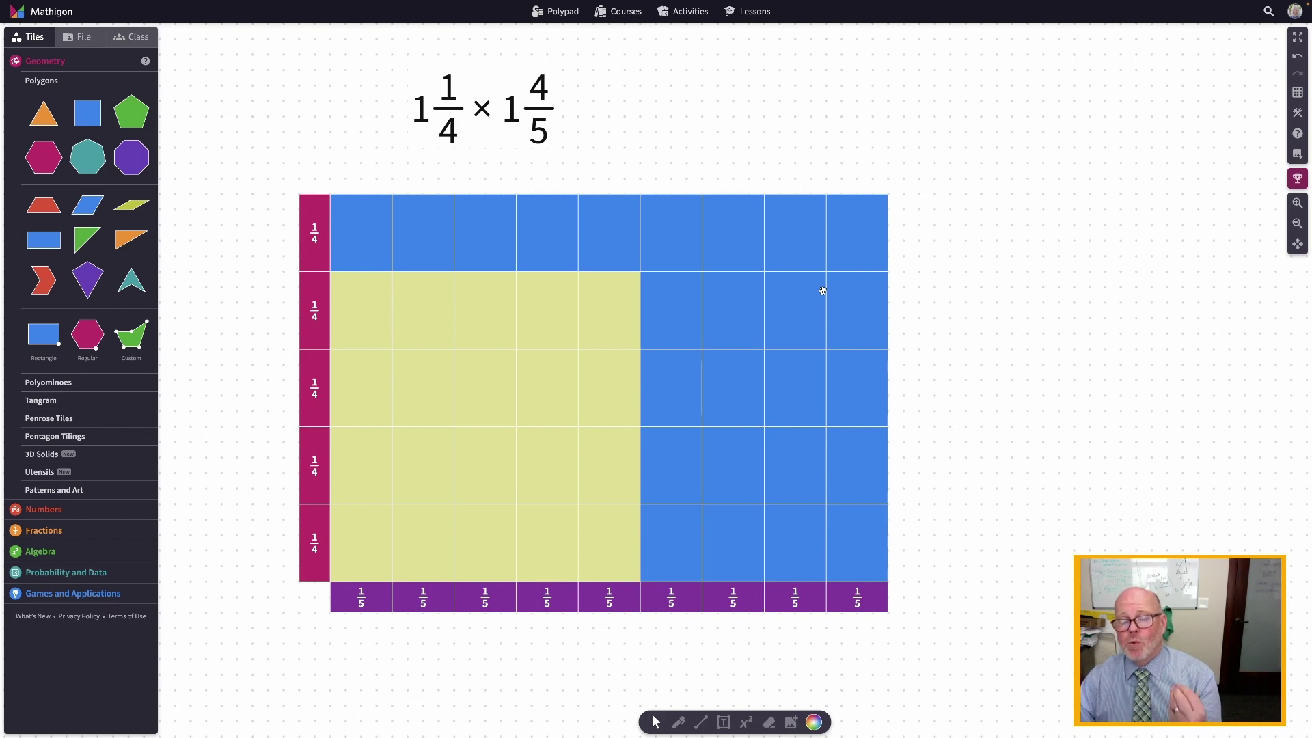
Select all blue tiles in the four columns beyond the yellow grid, including the top row, and recolor them light teal
left_click(860, 533)
left_click(806, 544, "shift")
left_click(753, 542, "shift")
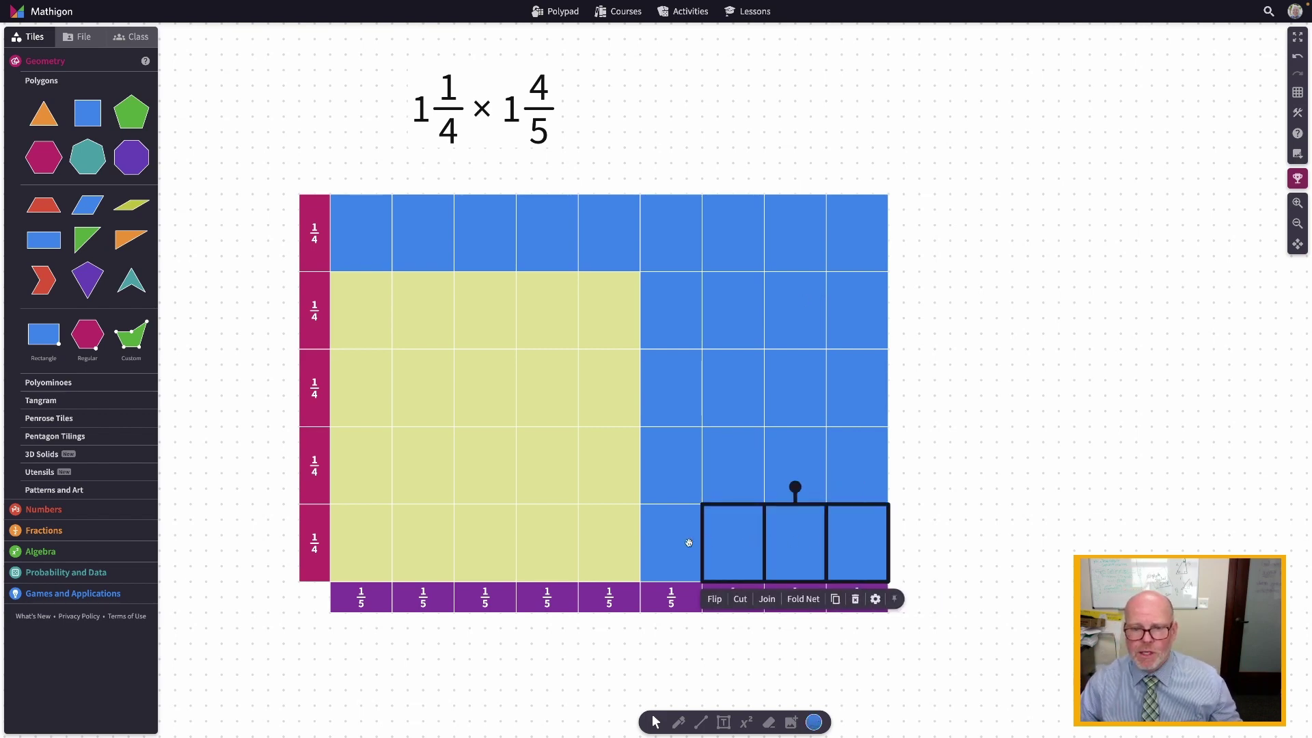
left_click(677, 540, "shift")
left_click(669, 462, "shift")
left_click(706, 464, "shift")
left_click(793, 465, "shift")
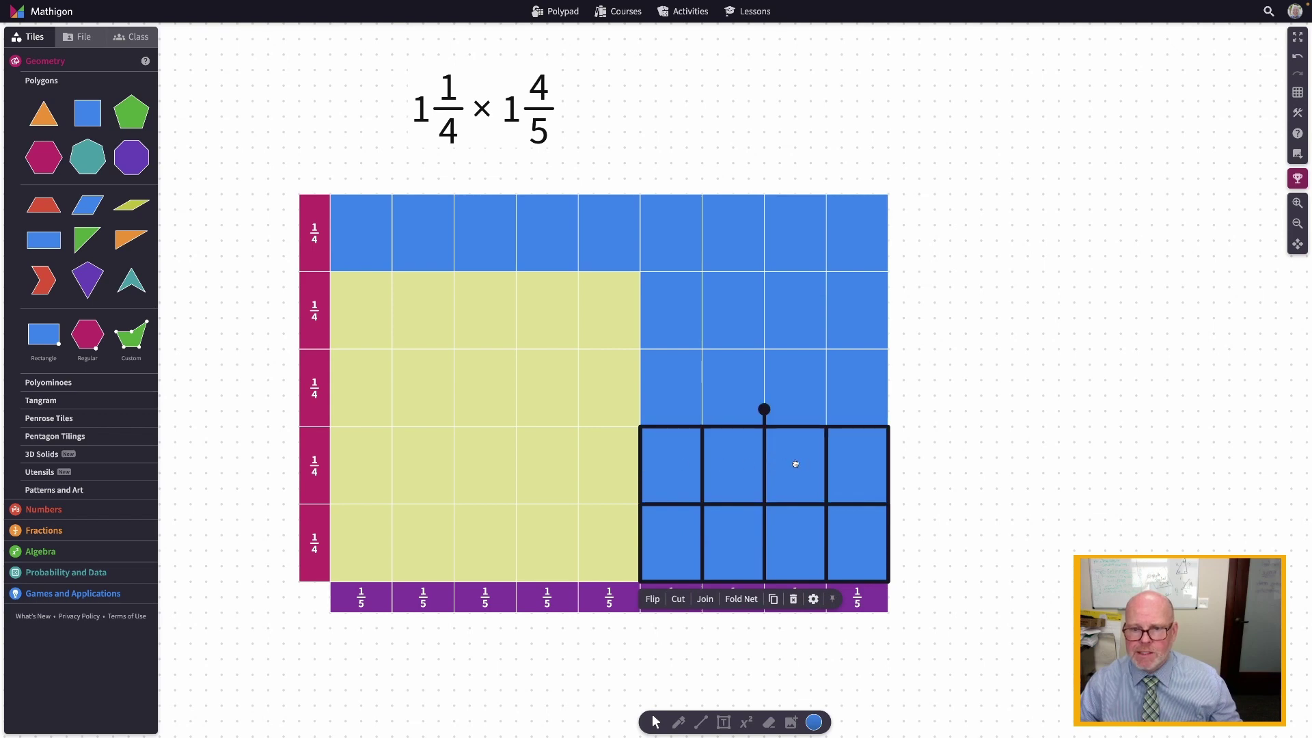
left_click(850, 466, "shift")
left_click(861, 404, "shift")
left_click(790, 378, "shift")
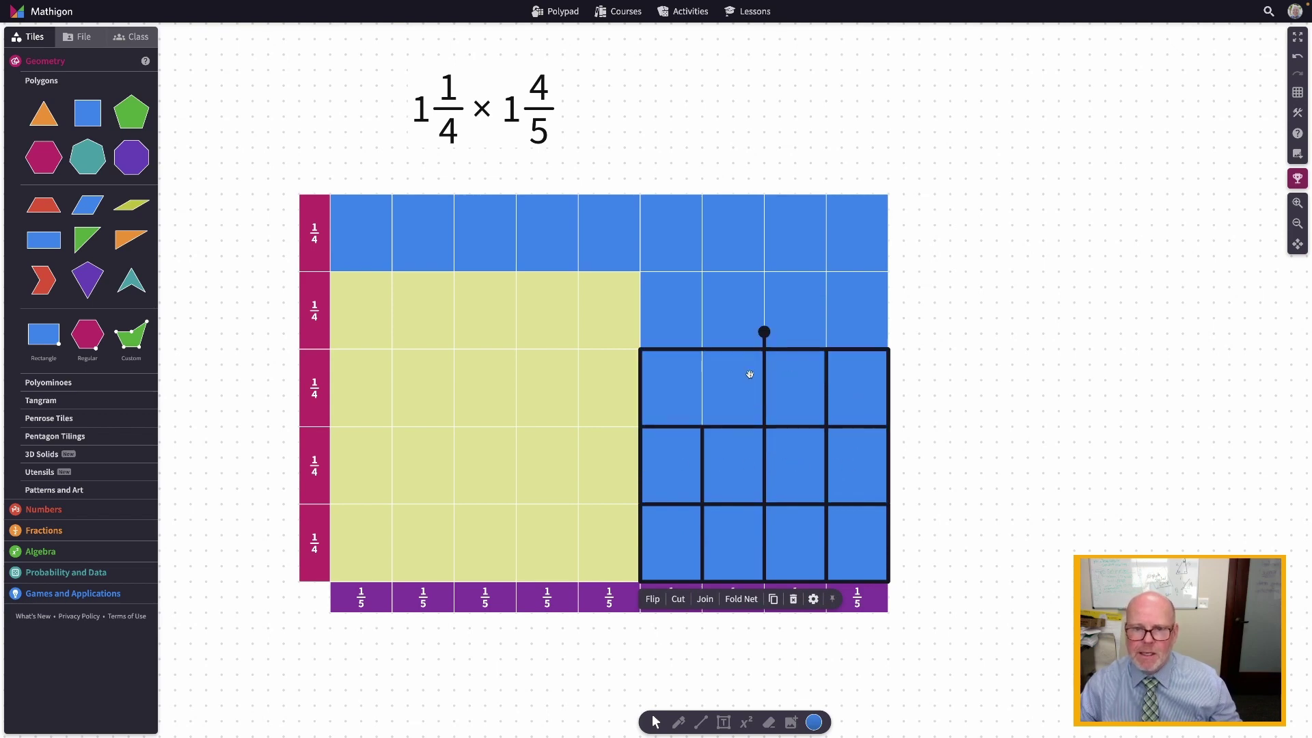
left_click(747, 373, "shift")
left_click(659, 332, "shift")
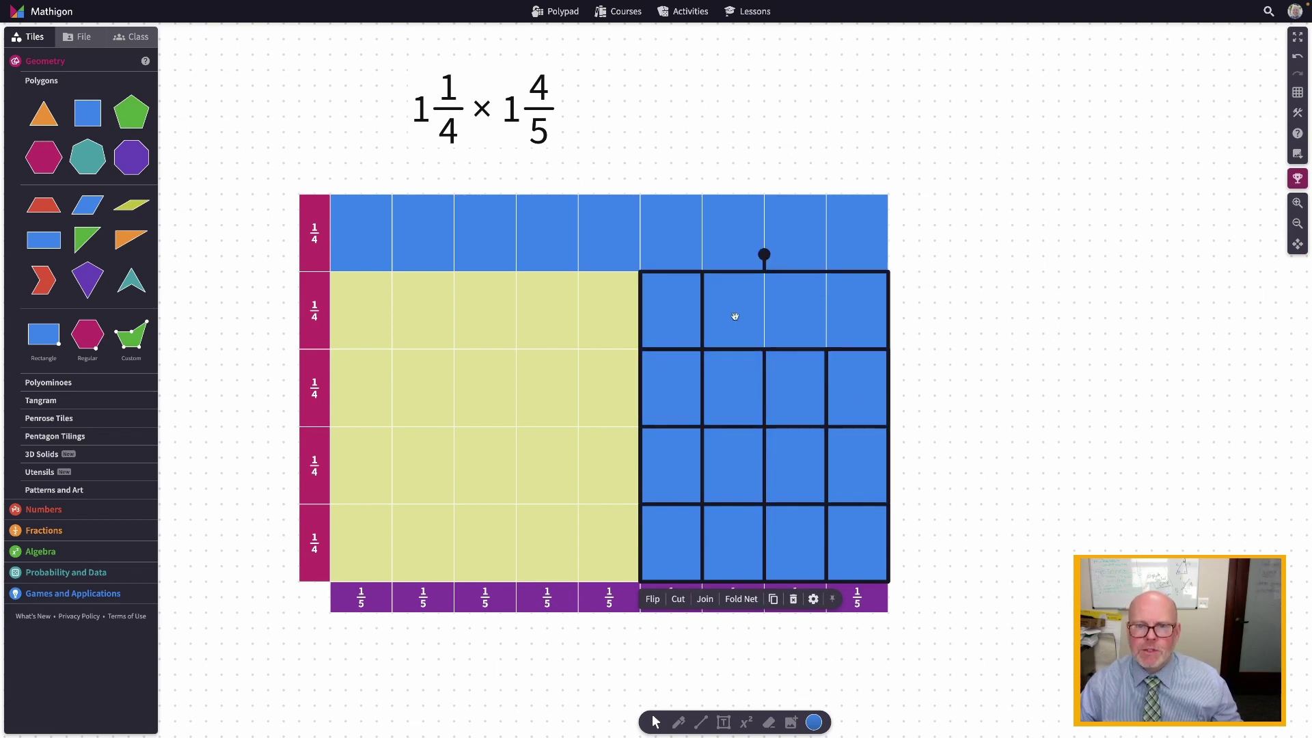
left_click(731, 314, "shift")
left_click(793, 310, "shift")
left_click(848, 309, "shift")
left_click(860, 248, "shift")
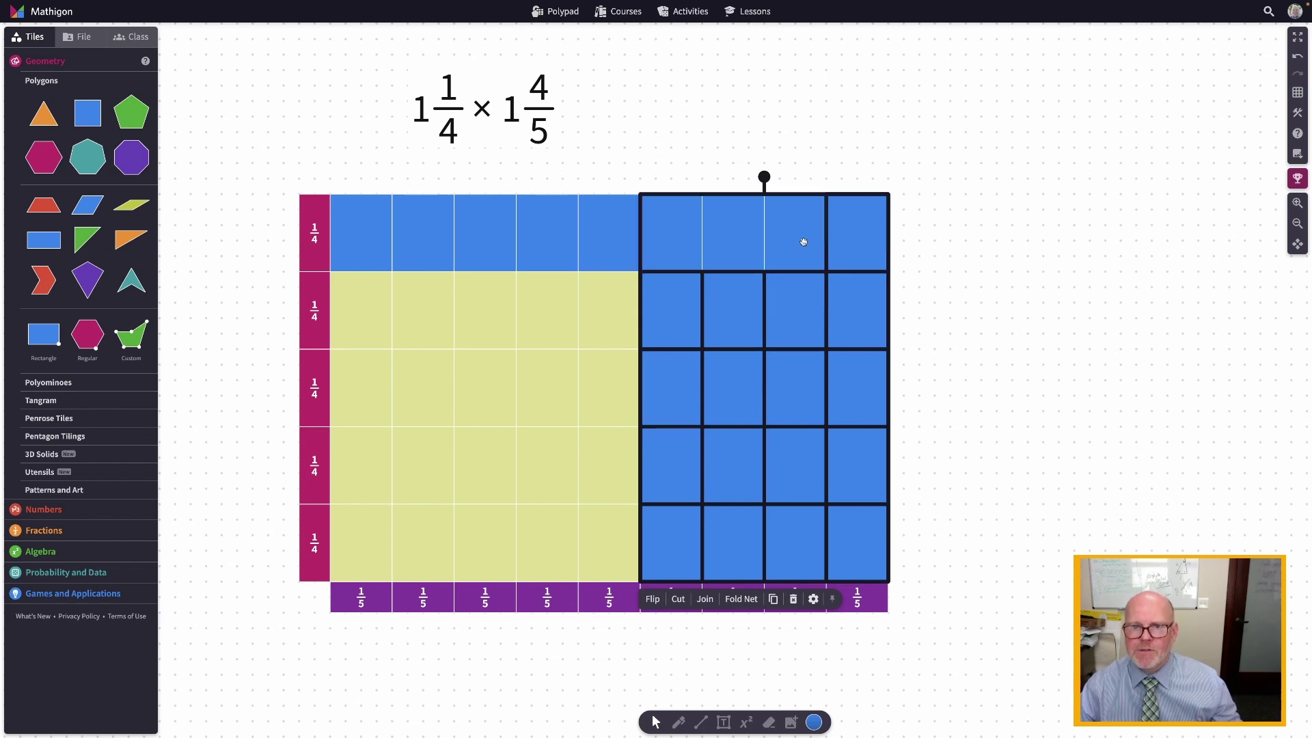
left_click(799, 240, "shift")
left_click(747, 230, "shift")
left_click(674, 234, "shift")
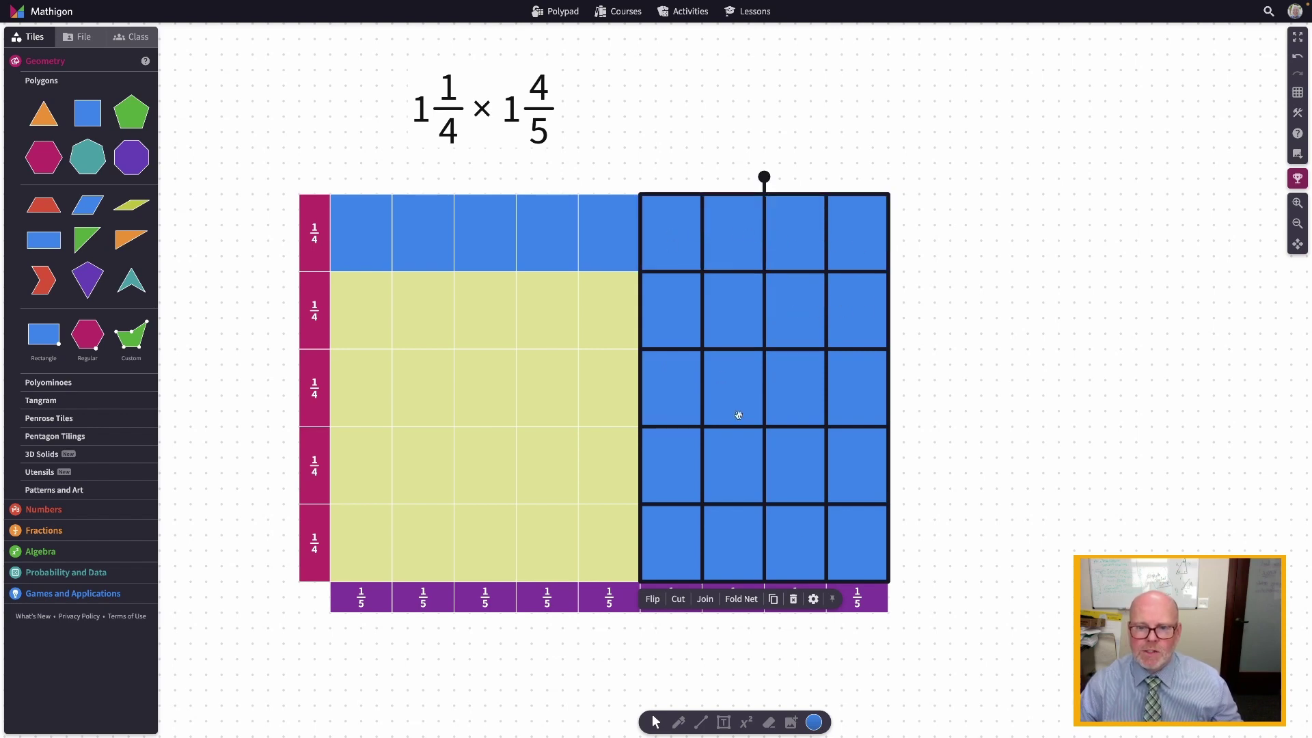
left_click(814, 720)
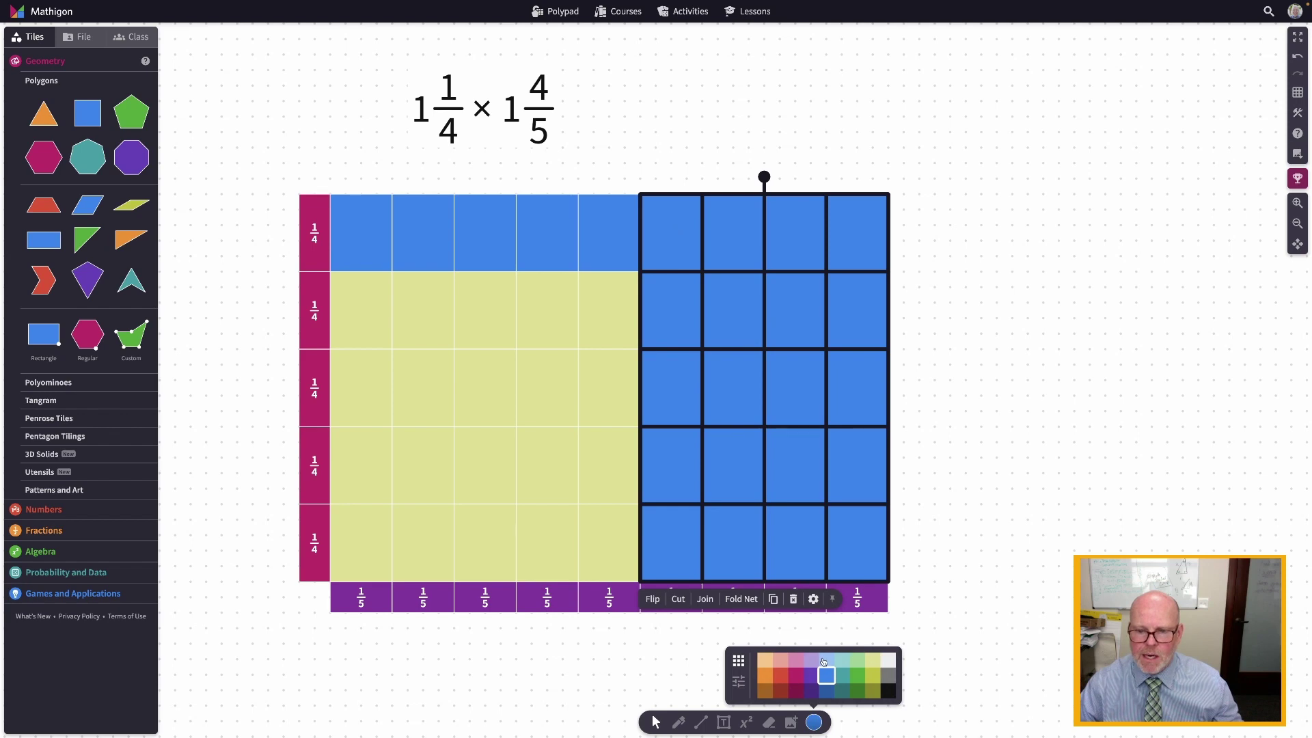
left_click(842, 661)
left_click(1004, 317)
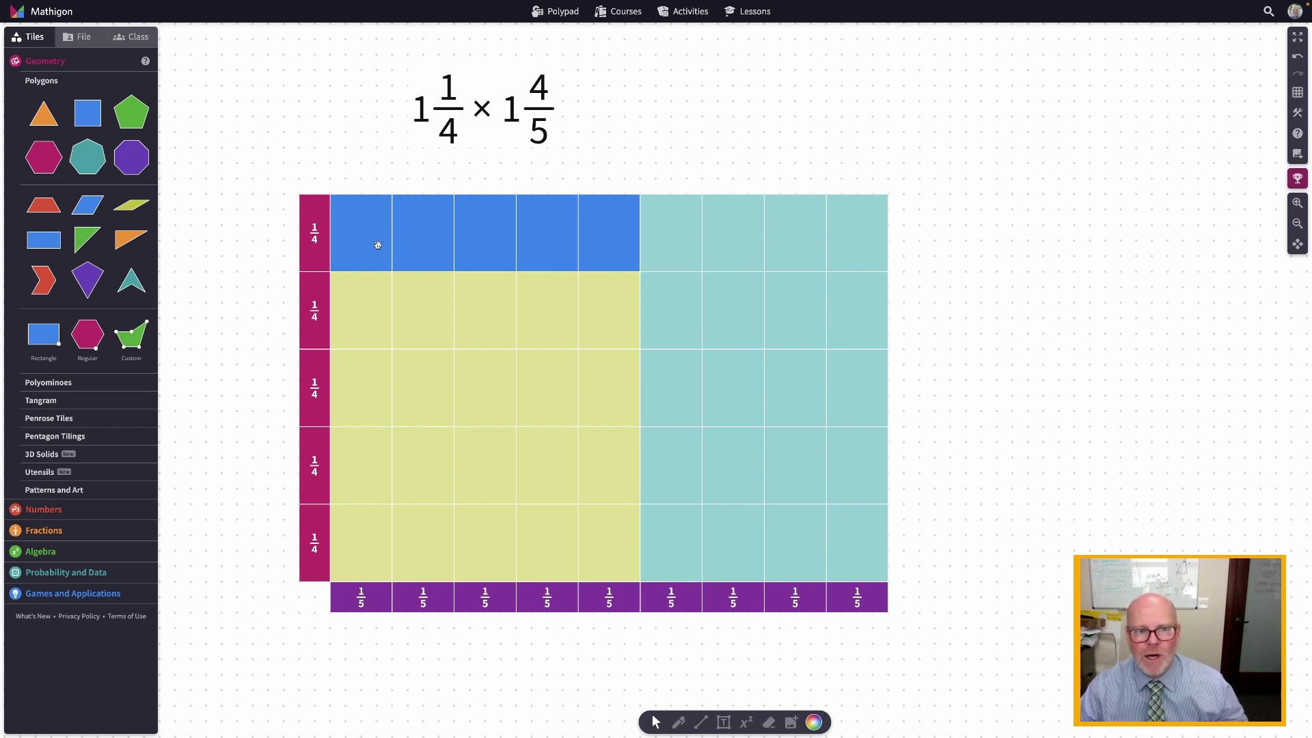
Examine the five remaining blue tiles above the yellow grid one by one
left_click(428, 235)
left_click(484, 236)
left_click(547, 236)
left_click(602, 236)
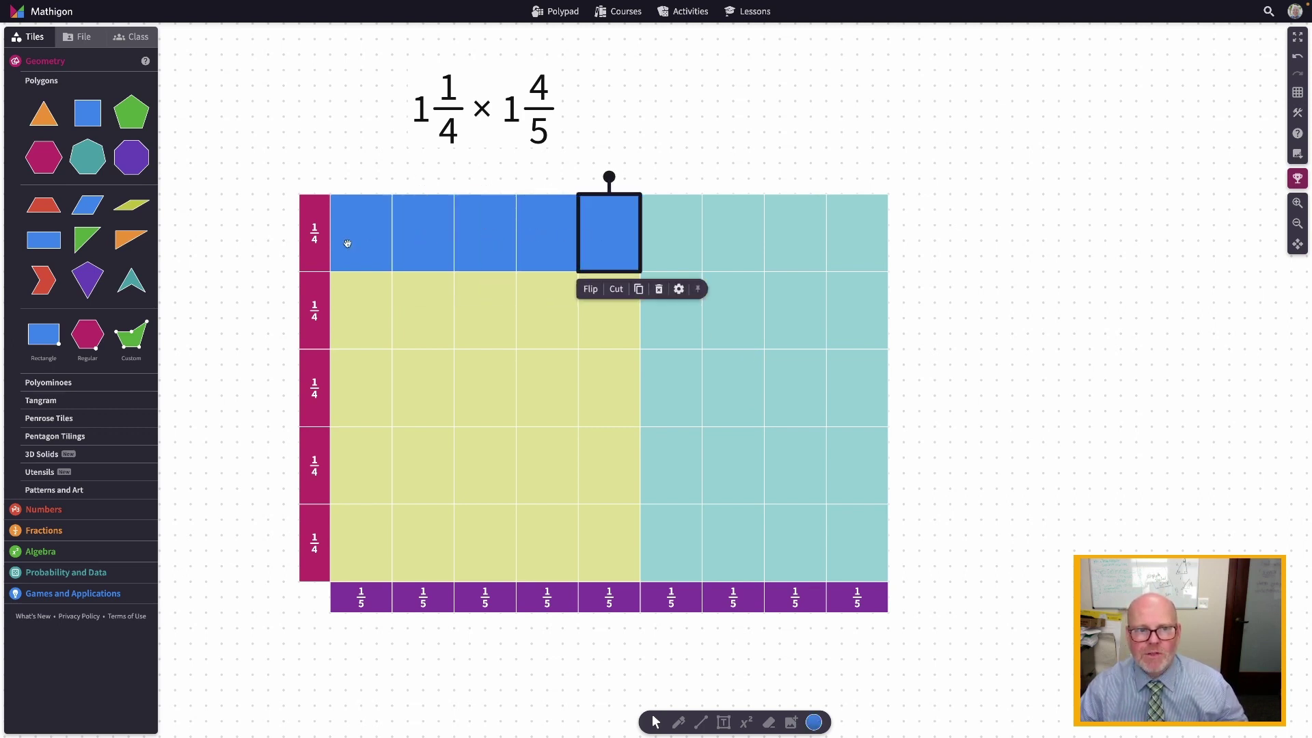
left_click(347, 243)
left_click(441, 243)
left_click(481, 243)
left_click(543, 244)
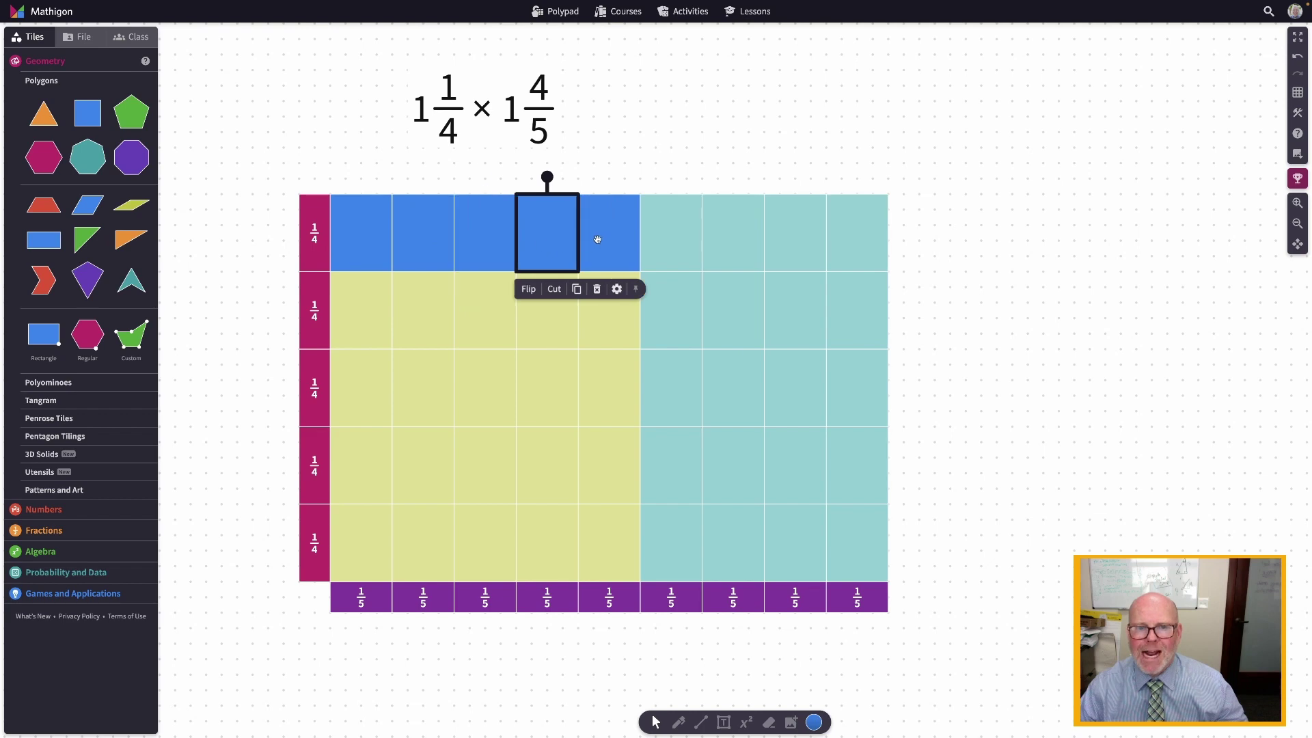
Handwrite "= 2 5/20" in black right after the 1 1/4 × 1 4/5 expression above the area model
left_click(598, 239)
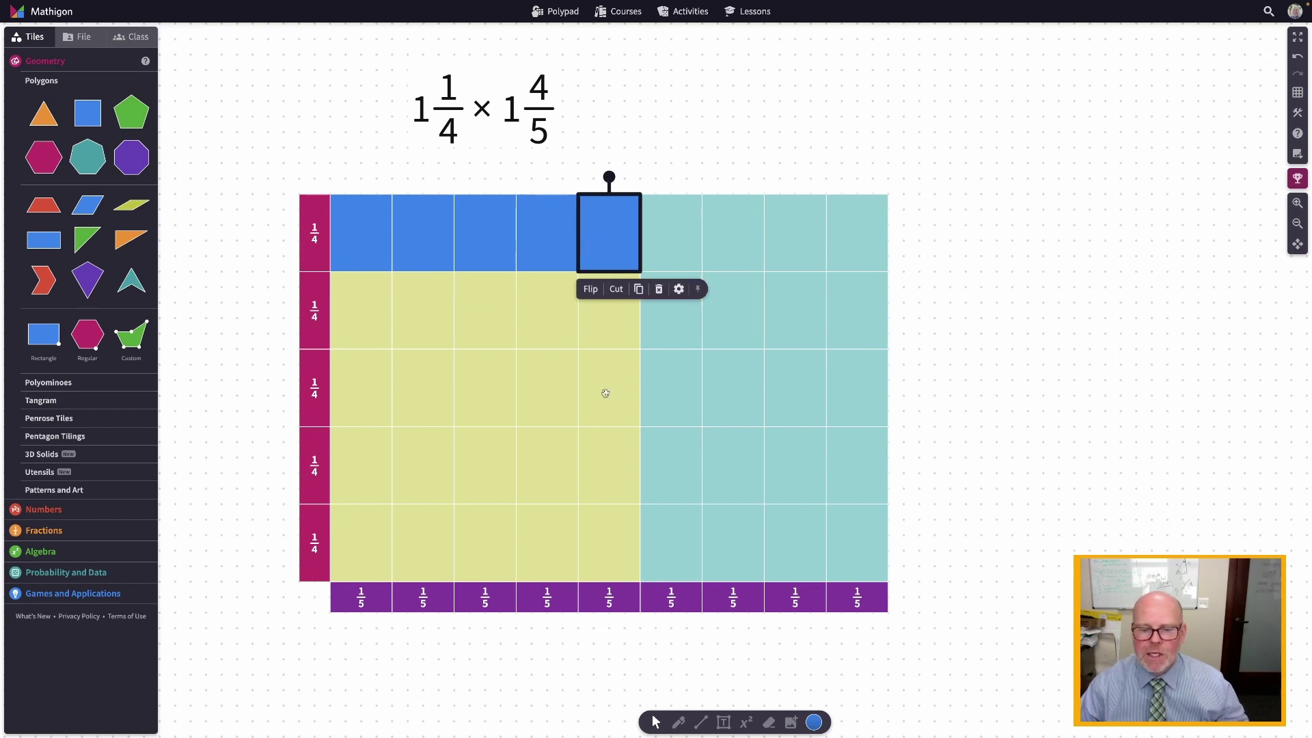
left_click(679, 722)
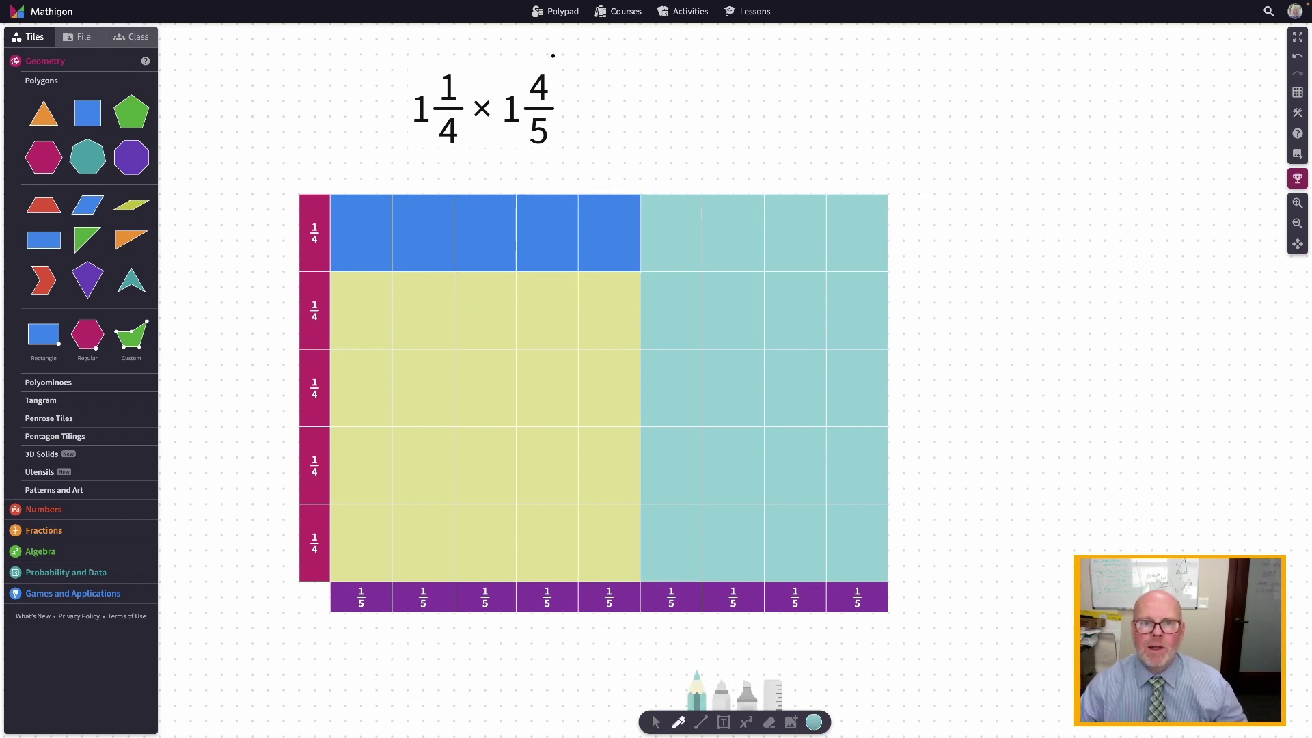
left_click(815, 723)
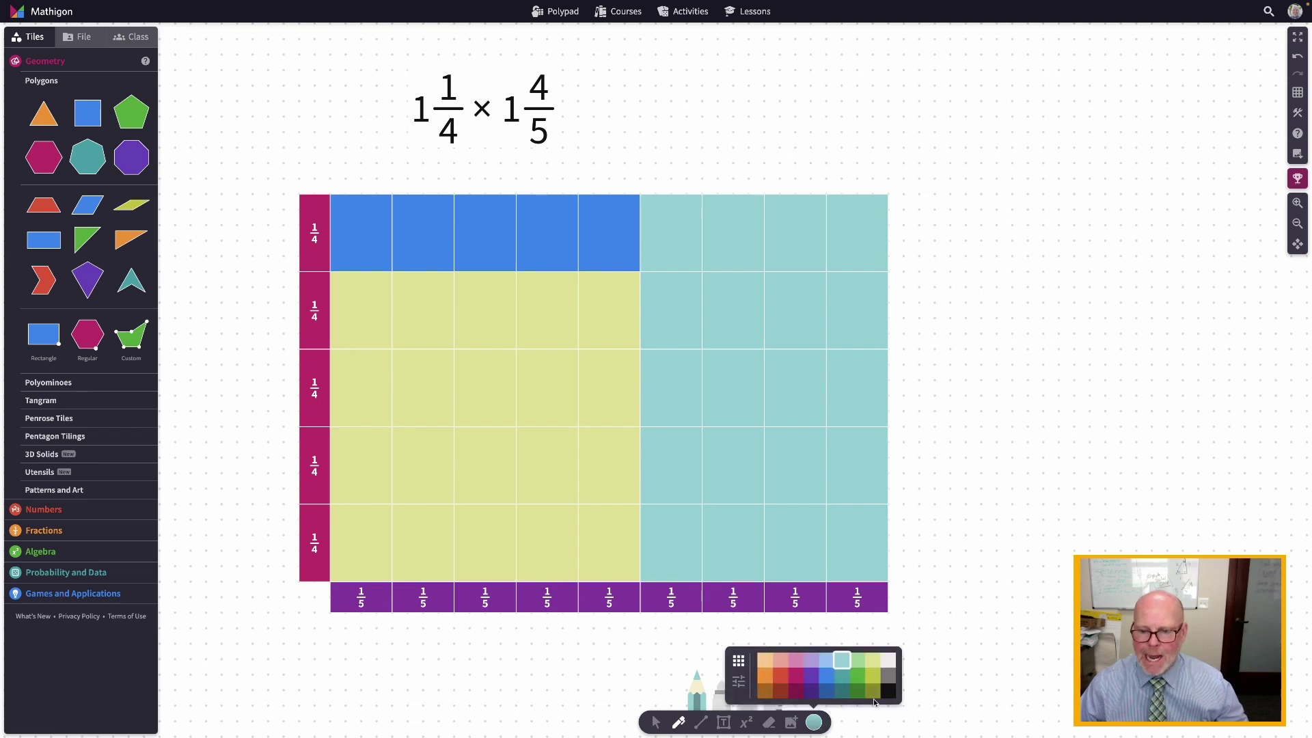
left_click(887, 697)
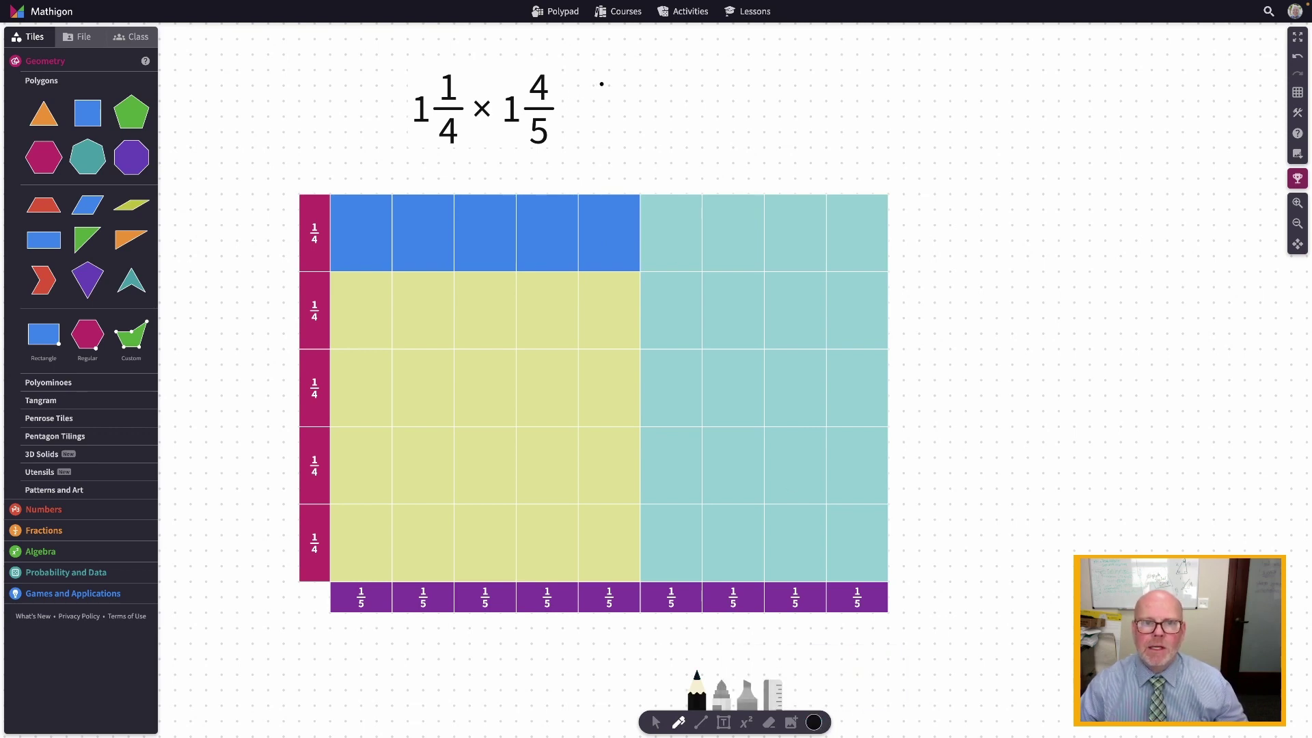
mouse_move(566, 114)
left_mouse_down()
mouse_move(641, 91)
mouse_move(615, 146)
mouse_move(663, 146)
left_mouse_up()
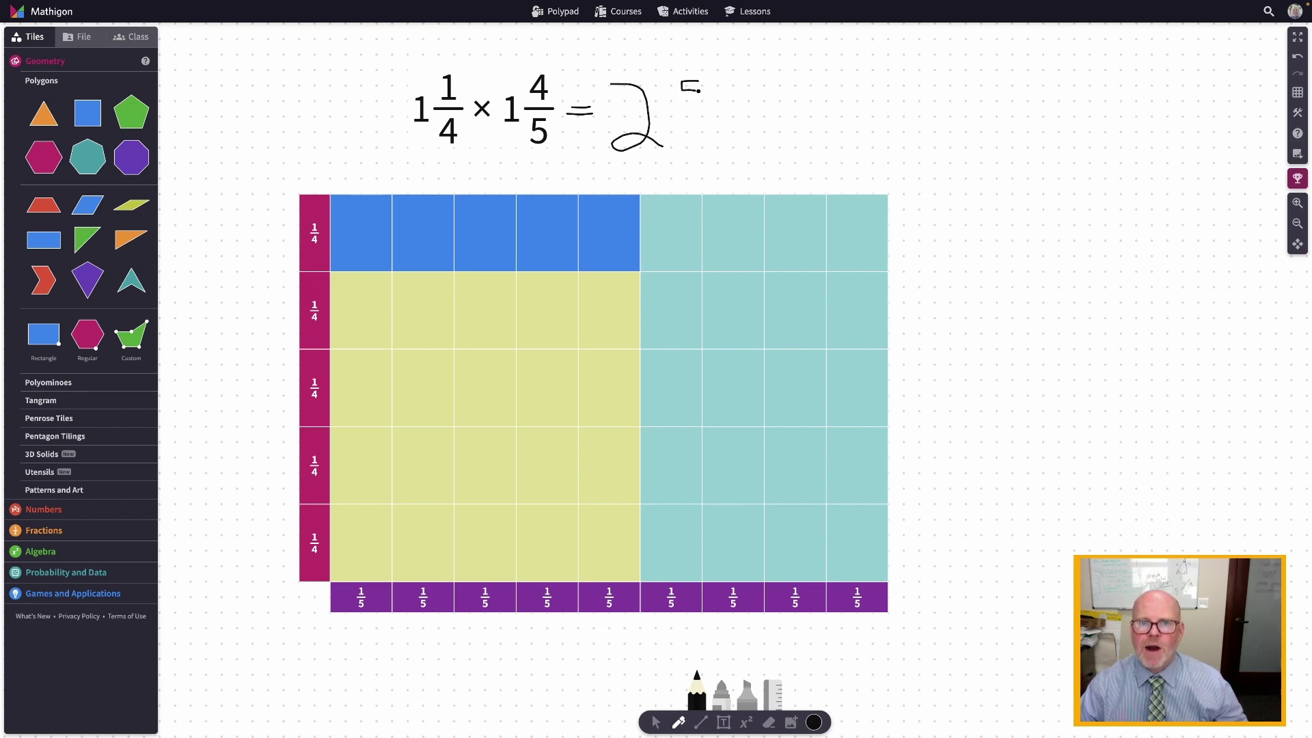
left_click_drag(669, 120, 719, 120)
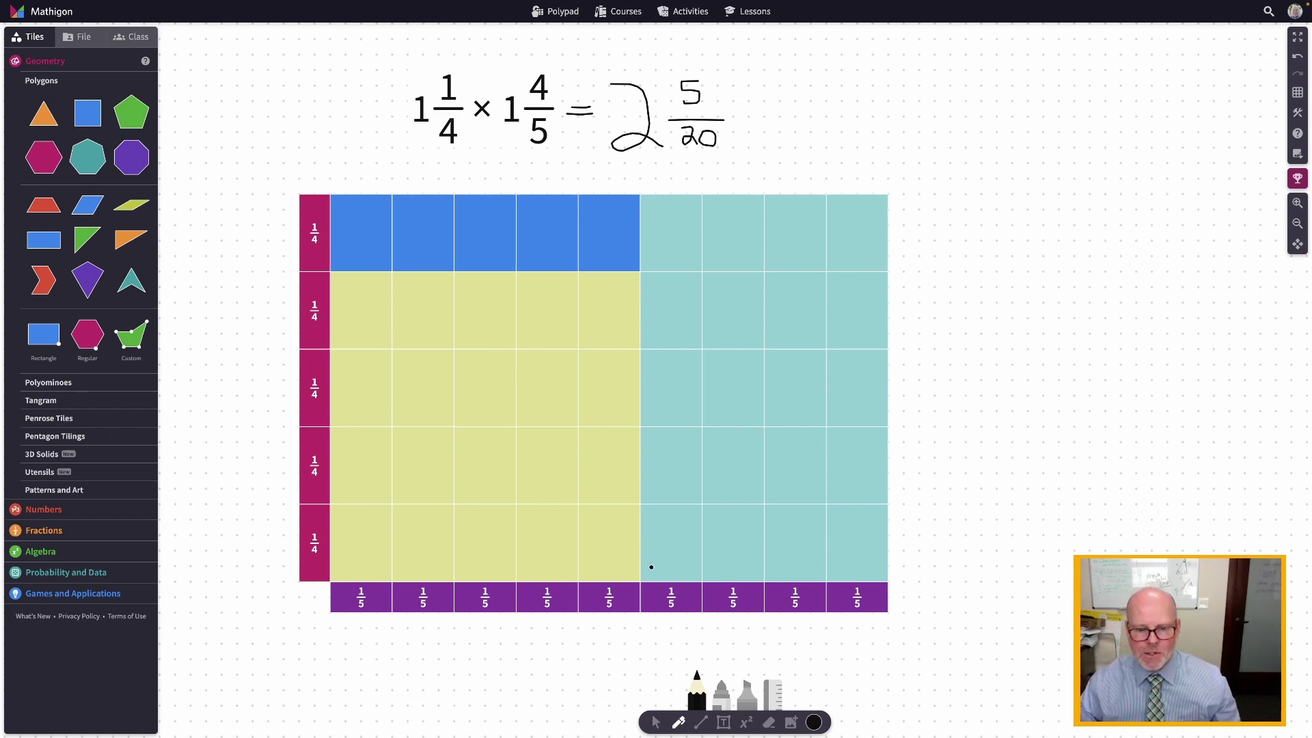
Duplicate the 1 1/4 × 1 4/5 expression and place the copy in the empty space beyond the handwritten answer
key("Escape")
left_click(473, 102)
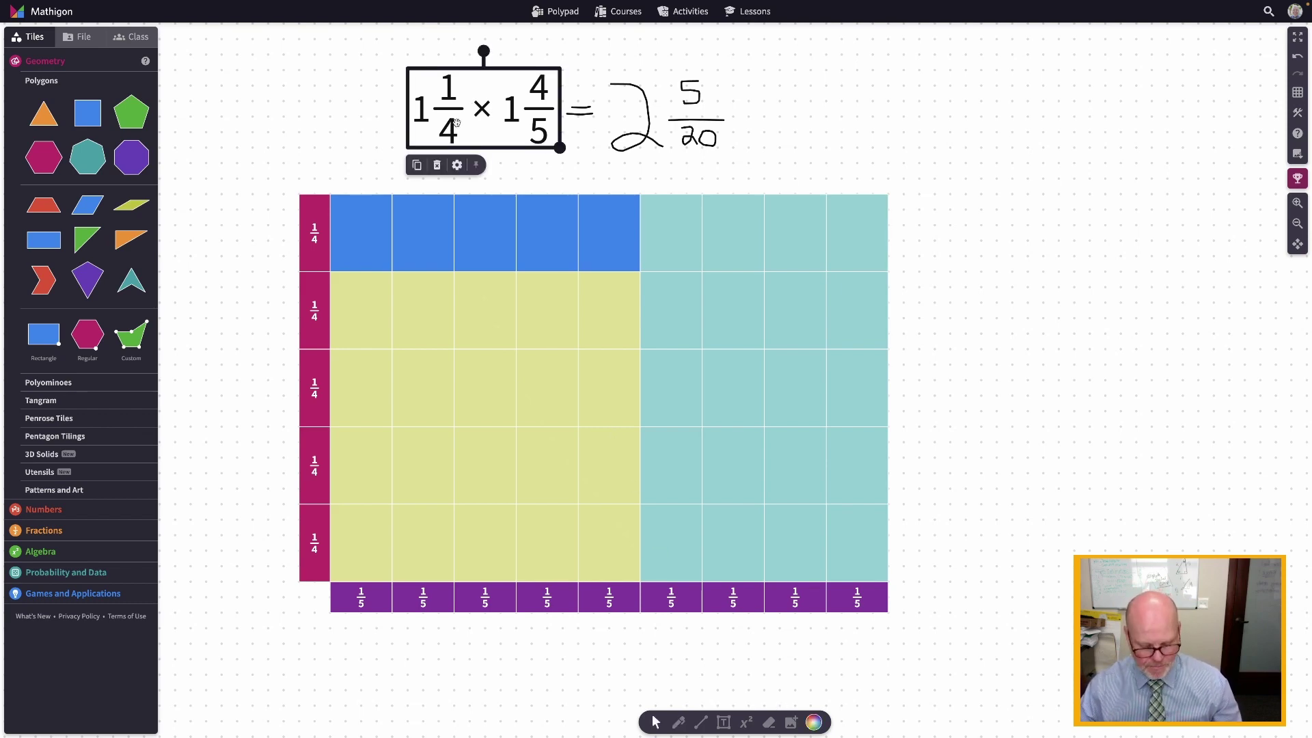
left_click_drag(456, 121, 999, 133)
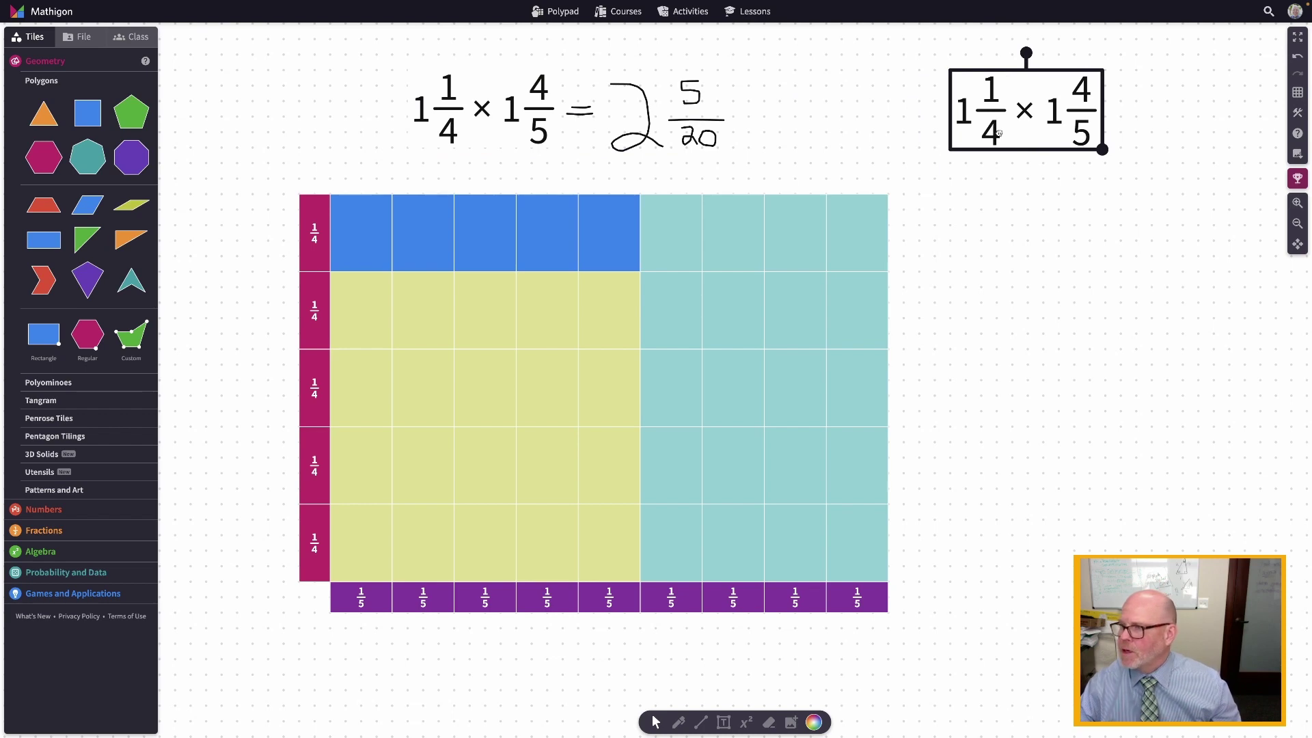
left_click(997, 248)
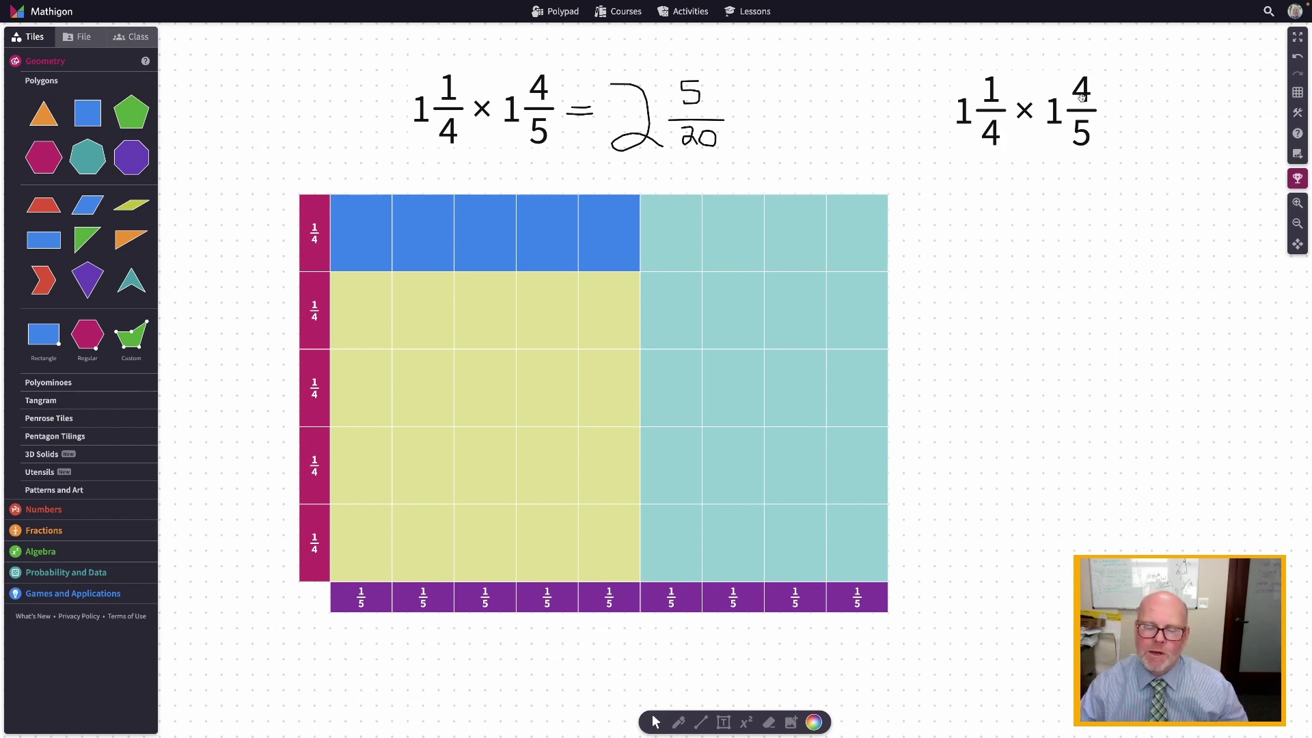
left_click_drag(1002, 116, 1021, 116)
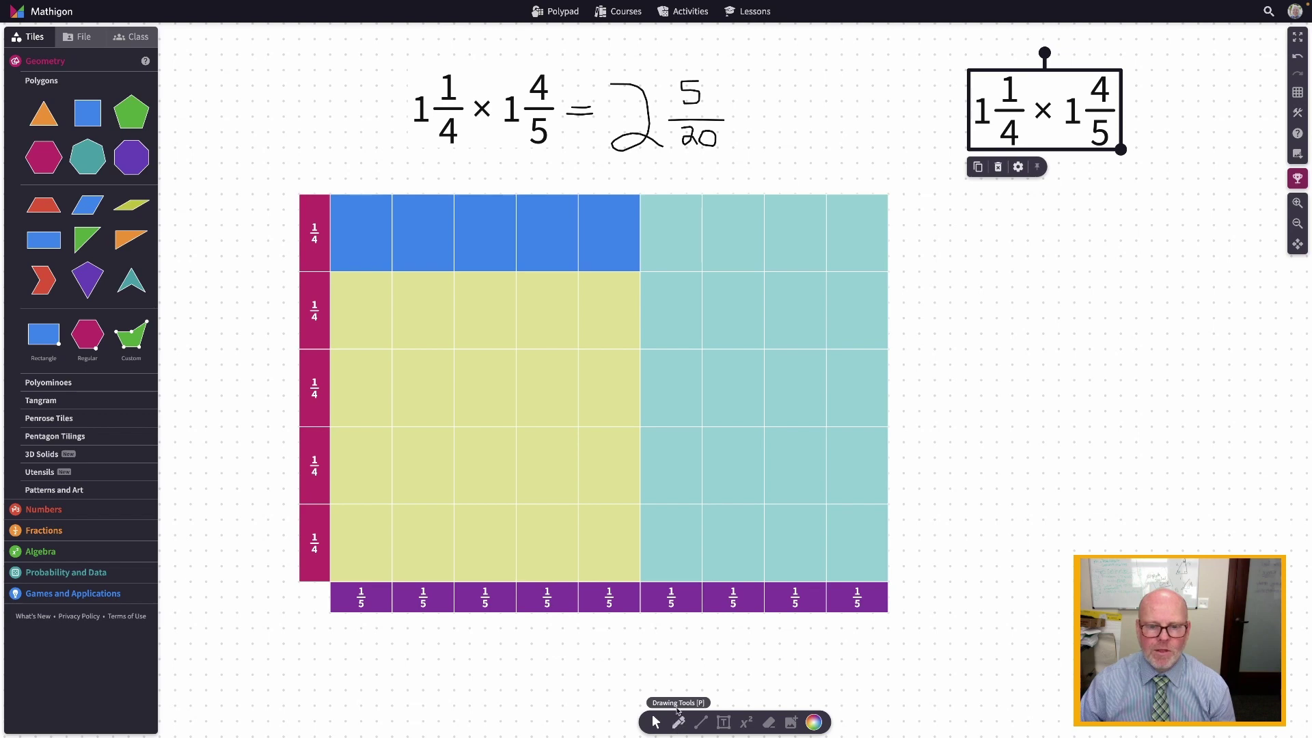
Handwrite the improper fraction 5/4 beneath the 1 1/4 of the copied expression
left_click(747, 725)
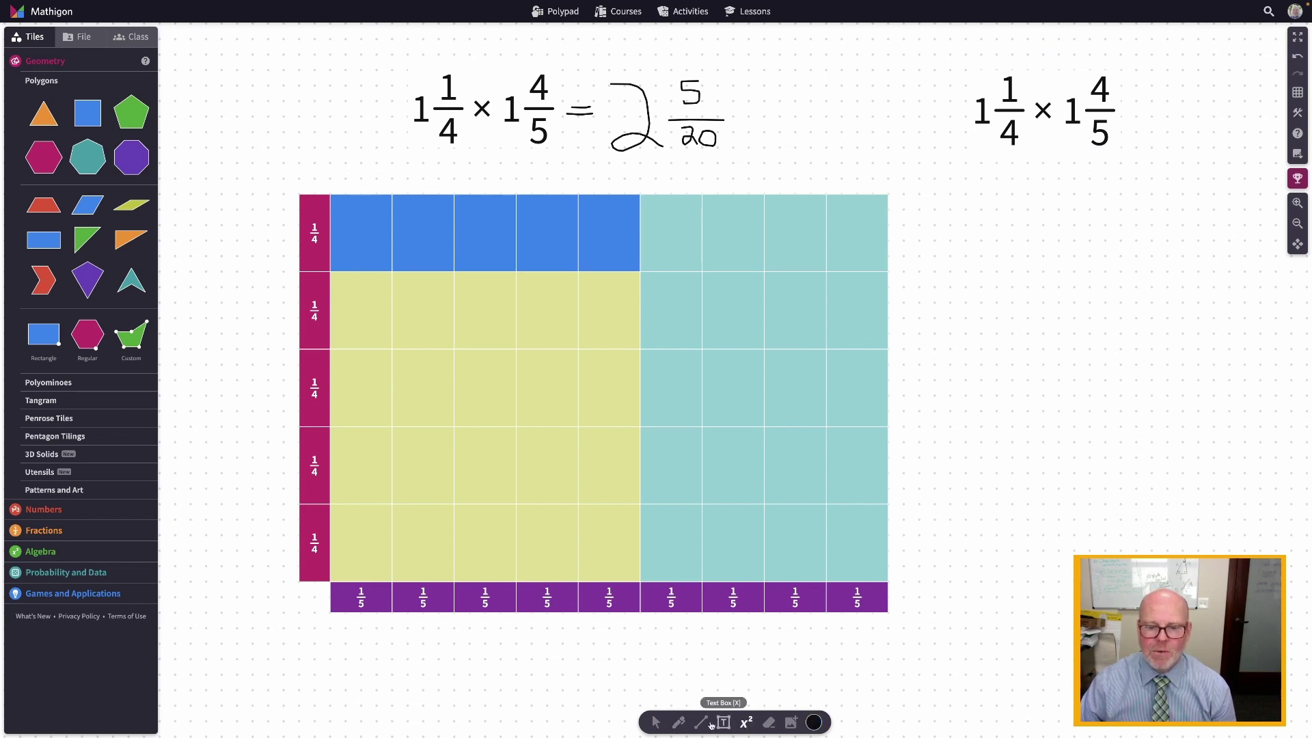
left_click(676, 723)
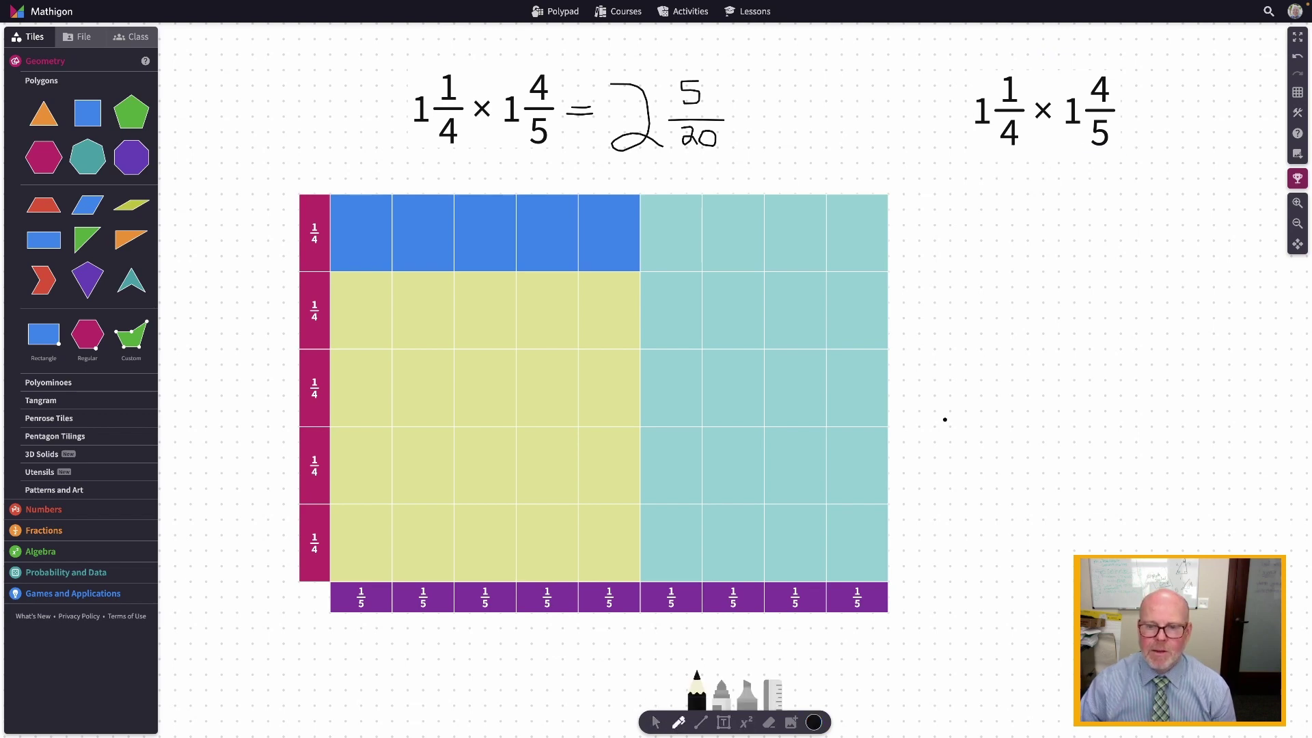
mouse_move(1007, 203)
left_mouse_down()
mouse_move(983, 203)
mouse_move(1010, 224)
mouse_move(984, 243)
mouse_move(992, 251)
mouse_move(1031, 249)
mouse_move(987, 277)
mouse_move(1015, 273)
mouse_move(1005, 311)
left_mouse_up()
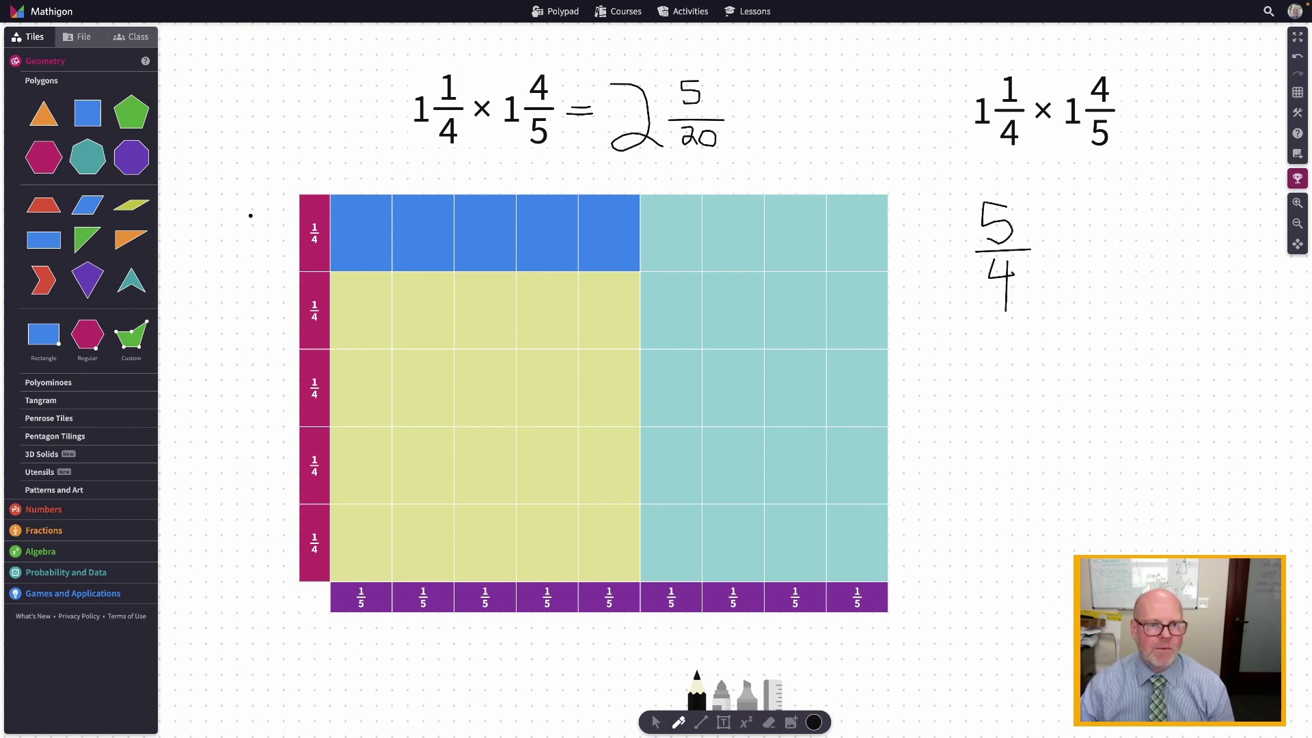
Draw a bracket alongside the column of 1/4 tiles and label it 5/4 by hand
left_click_drag(284, 212, 260, 343)
left_click_drag(271, 517, 254, 398)
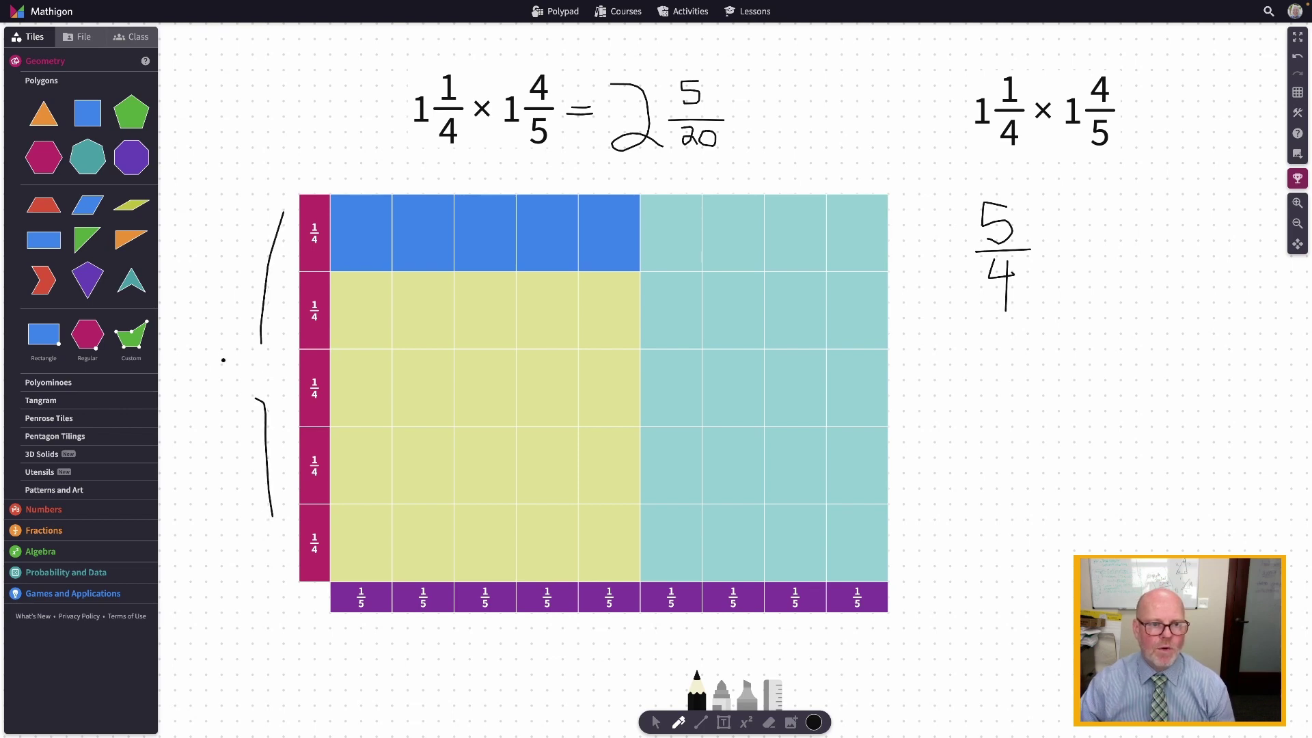
mouse_move(247, 353)
left_mouse_down()
mouse_move(227, 361)
mouse_move(254, 378)
mouse_move(233, 415)
left_mouse_up()
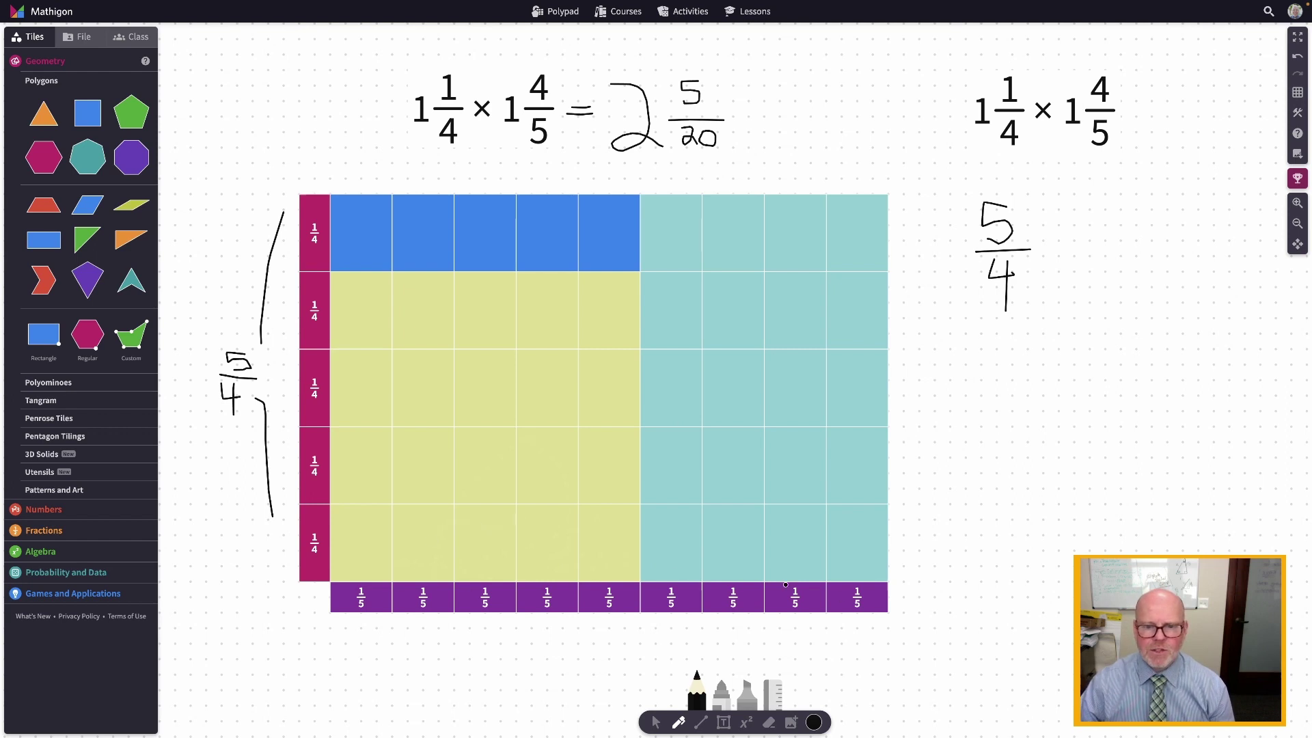
Continue the handwritten product with "× 9/5 =" and a fraction with denominator 20, drawing an arrow beneath the two denominators
mouse_move(1111, 203)
left_mouse_down()
mouse_move(1092, 206)
mouse_move(1108, 208)
mouse_move(1108, 251)
mouse_move(1121, 251)
mouse_move(1090, 267)
mouse_move(1107, 279)
mouse_move(1088, 293)
left_mouse_up()
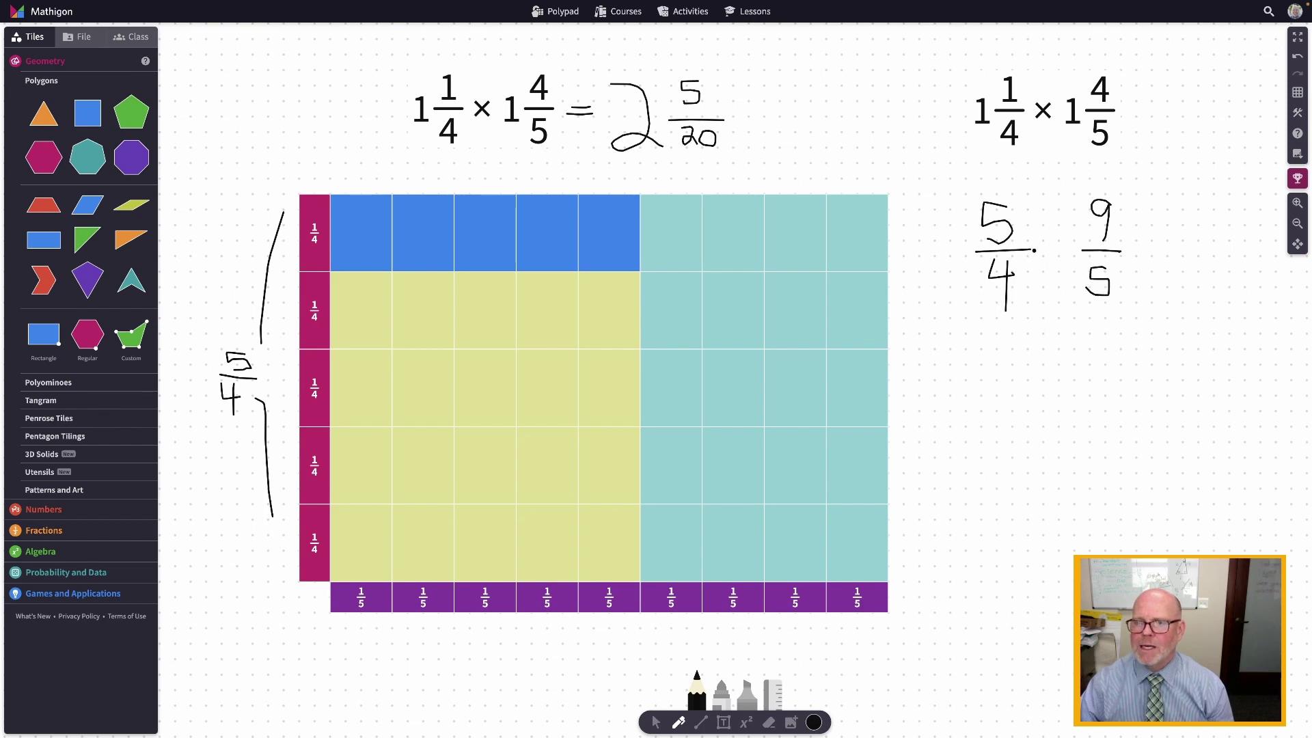
mouse_move(1037, 246)
left_mouse_down()
mouse_move(1062, 262)
mouse_move(1036, 270)
left_mouse_up()
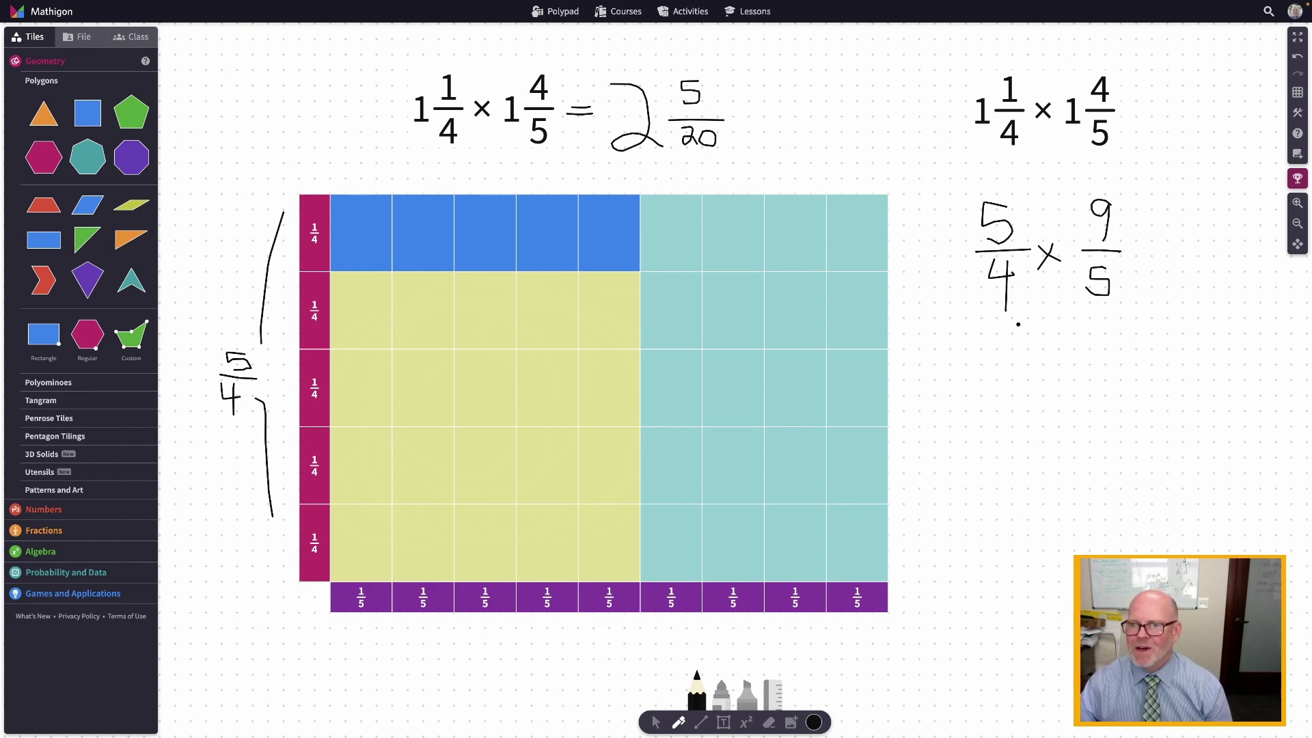
mouse_move(990, 329)
left_mouse_down()
mouse_move(1113, 323)
mouse_move(1102, 315)
mouse_move(1103, 330)
left_mouse_up()
mouse_move(1135, 265)
left_mouse_down()
mouse_move(1156, 253)
mouse_move(1256, 259)
mouse_move(1189, 297)
mouse_move(1222, 292)
mouse_move(1235, 273)
mouse_move(1245, 291)
mouse_move(1240, 272)
mouse_move(1228, 274)
left_mouse_up()
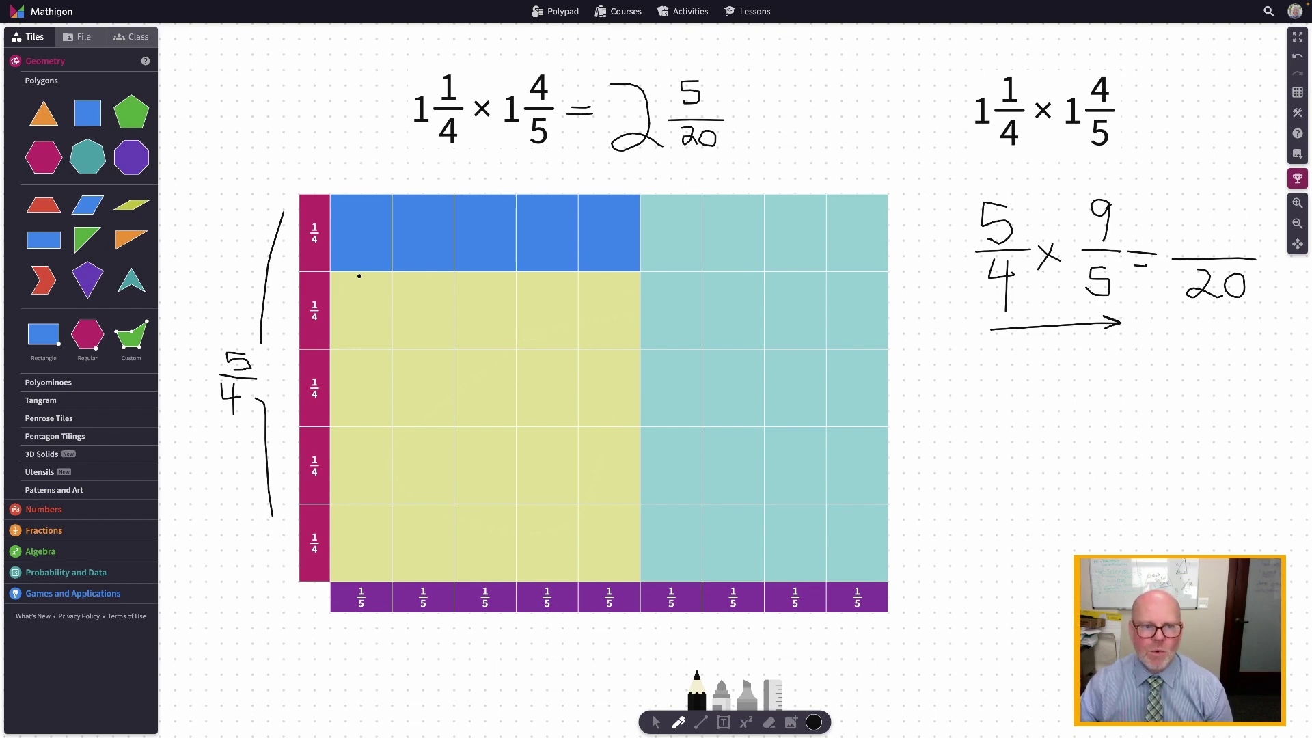
Outline and scribble over the yellow grid, and write the product's numerator 45 with an arrow above the two numerators
mouse_move(335, 275)
left_mouse_down()
mouse_move(345, 556)
mouse_move(531, 573)
mouse_move(627, 566)
mouse_move(623, 280)
mouse_move(333, 277)
mouse_move(384, 305)
mouse_move(481, 311)
mouse_move(424, 444)
mouse_move(539, 533)
mouse_move(559, 326)
mouse_move(391, 466)
mouse_move(410, 470)
left_mouse_up()
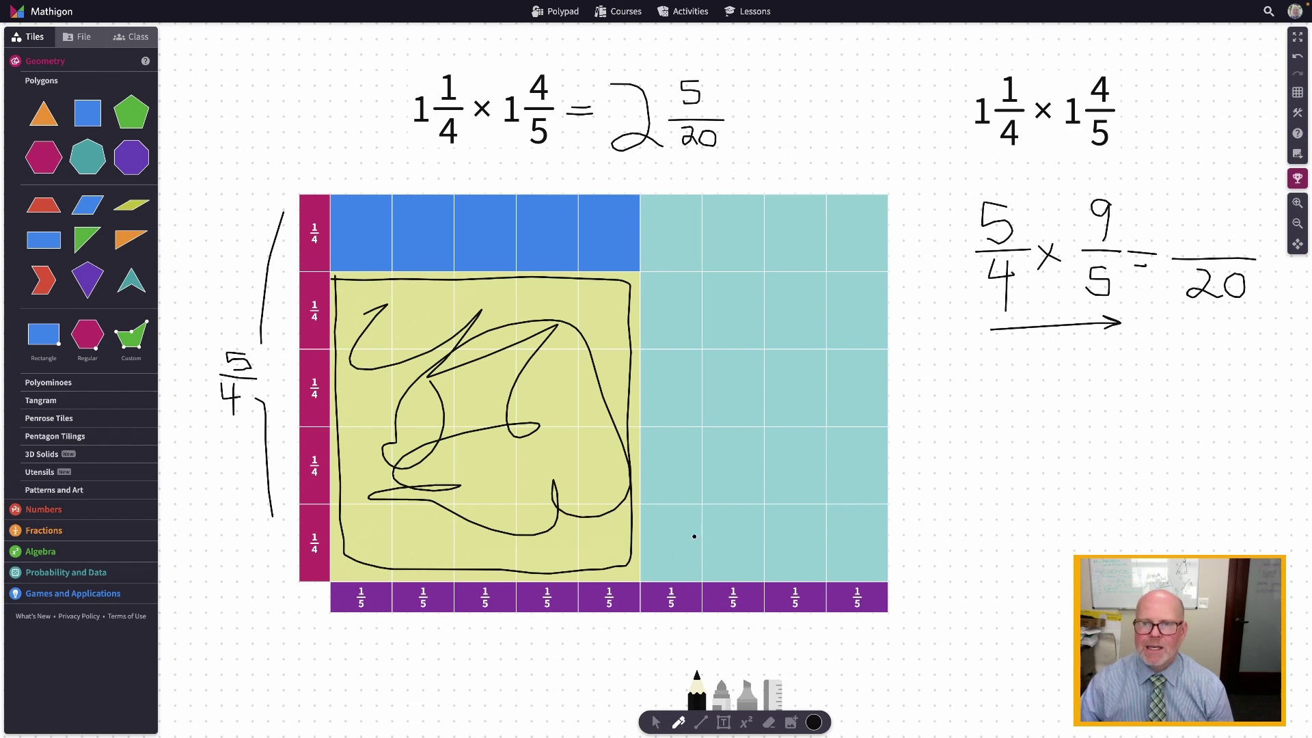
mouse_move(981, 195)
left_mouse_down()
mouse_move(1096, 189)
mouse_move(1087, 198)
left_mouse_up()
mouse_move(1192, 198)
left_mouse_down()
mouse_move(1185, 215)
mouse_move(1202, 214)
mouse_move(1204, 234)
mouse_move(1226, 204)
mouse_move(1217, 219)
mouse_move(1234, 236)
mouse_move(1211, 238)
left_mouse_up()
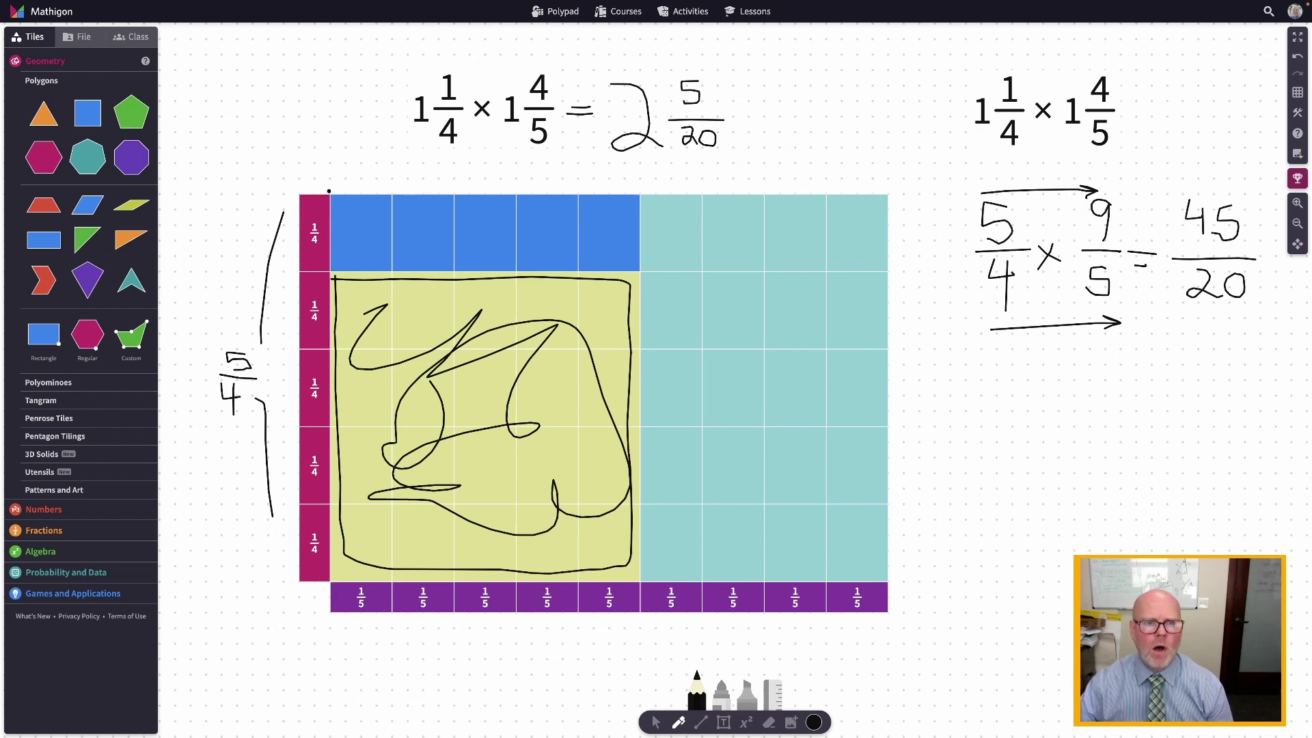
Outline the whole tiled rectangle by hand, and outline and scribble over its light teal part
mouse_move(340, 189)
left_mouse_down()
mouse_move(880, 194)
mouse_move(895, 526)
mouse_move(872, 577)
mouse_move(602, 593)
mouse_move(341, 585)
mouse_move(329, 518)
mouse_move(339, 189)
left_mouse_up()
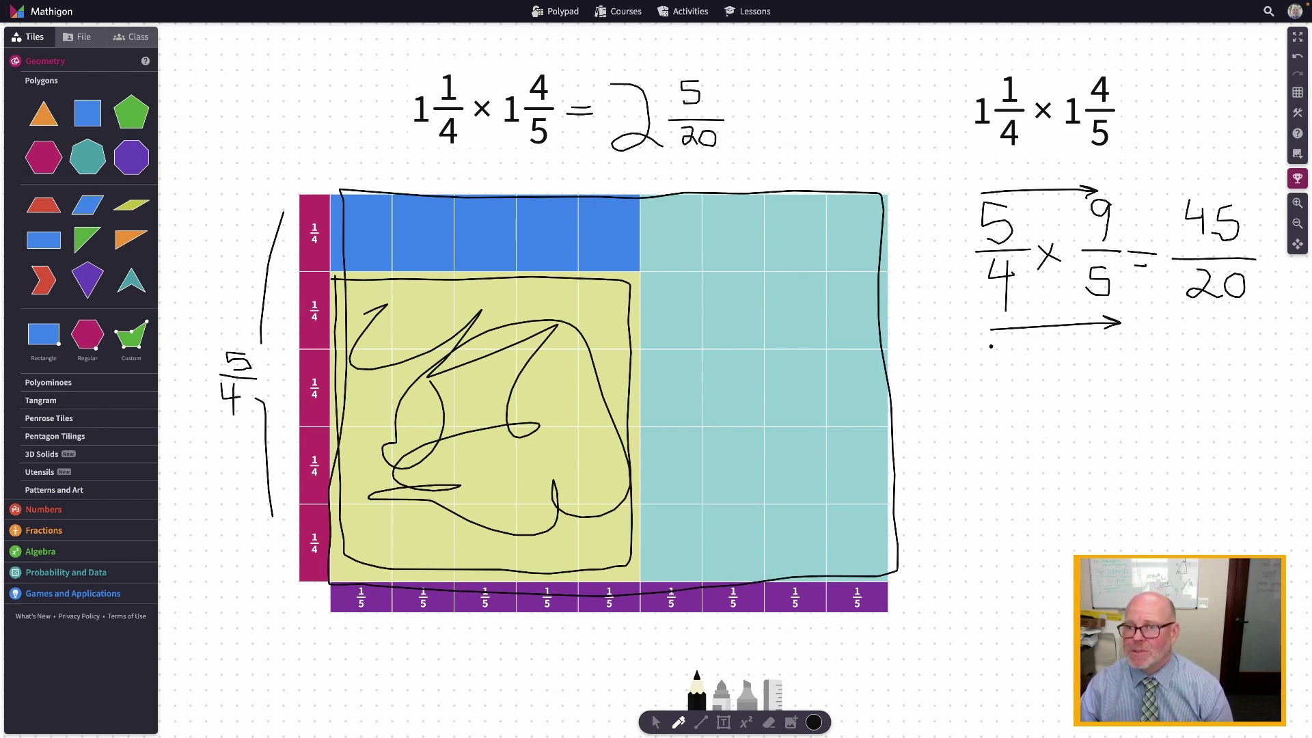
mouse_move(642, 199)
left_mouse_down()
mouse_move(649, 567)
mouse_move(880, 566)
mouse_move(889, 394)
mouse_move(866, 199)
mouse_move(680, 205)
mouse_move(639, 246)
mouse_move(653, 537)
left_mouse_up()
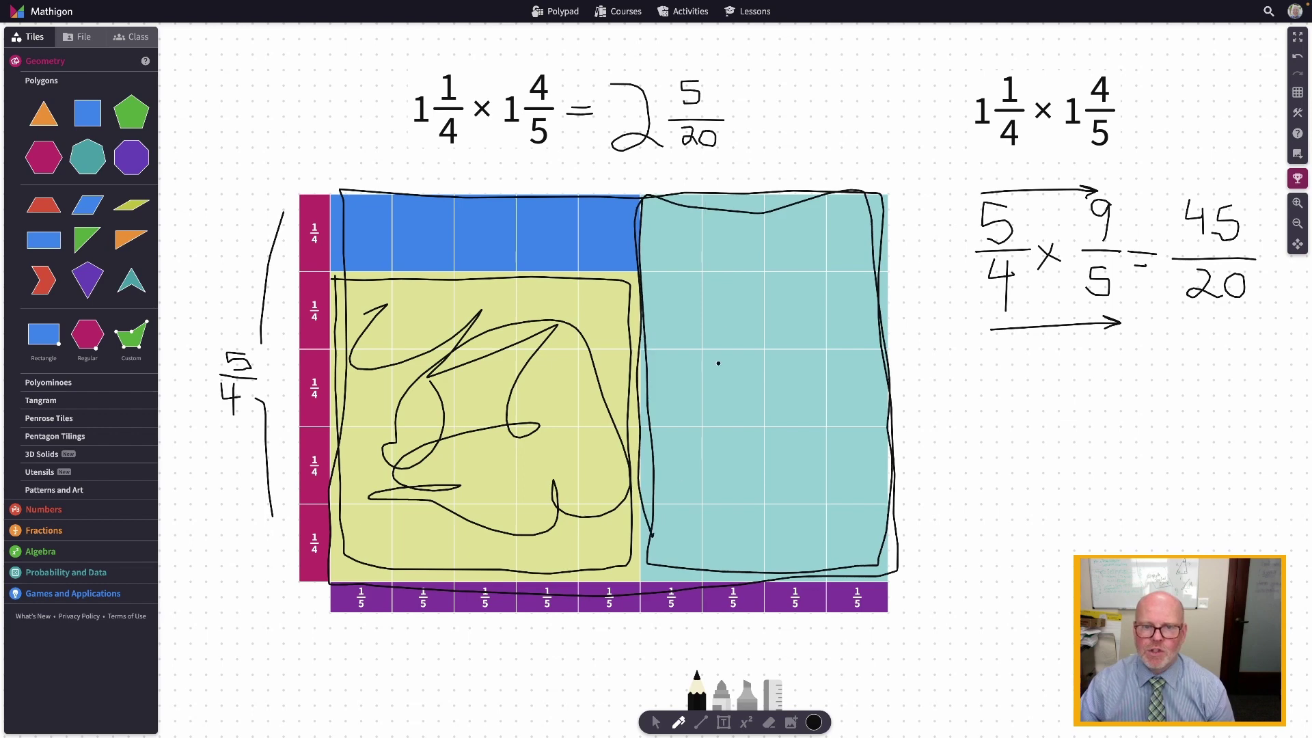
mouse_move(728, 204)
left_mouse_down()
mouse_move(707, 232)
mouse_move(766, 484)
left_mouse_up()
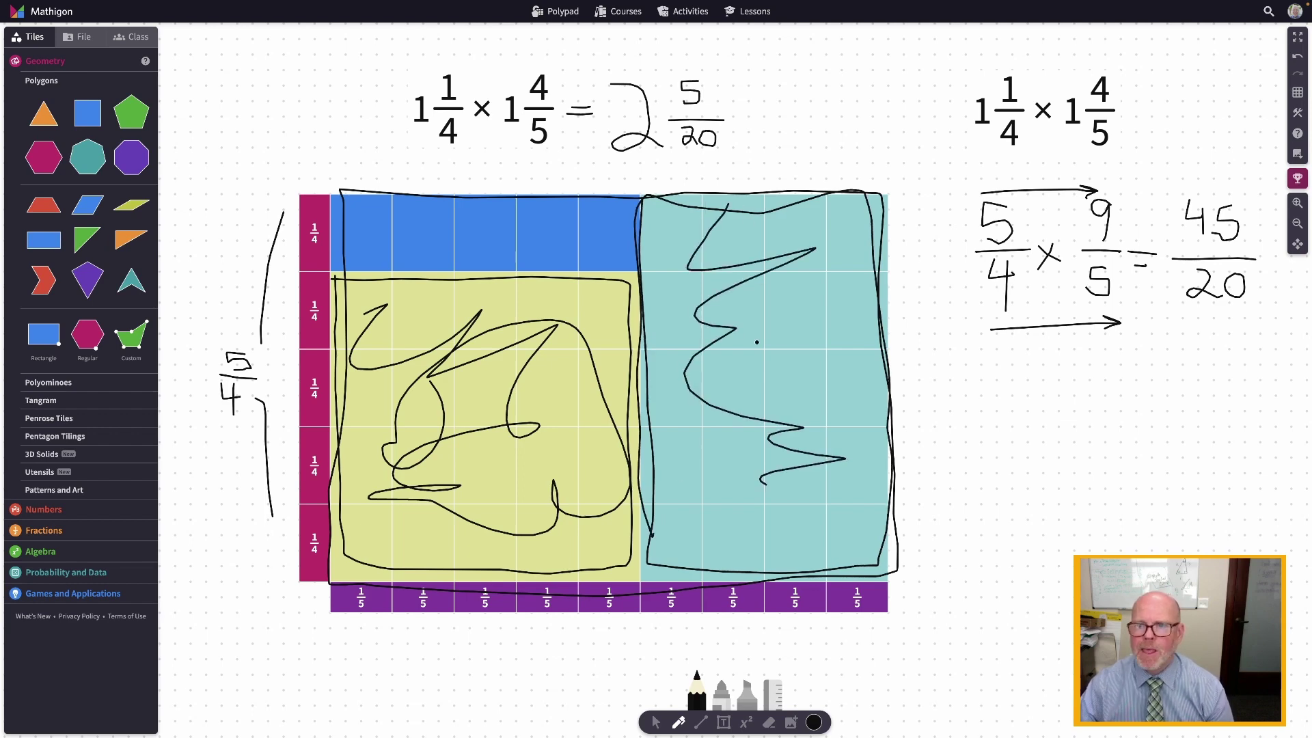
Handwrite "= 2 5/20" beneath the 45/20 result
mouse_move(1083, 432)
left_mouse_down()
mouse_move(1111, 431)
mouse_move(1132, 403)
mouse_move(1158, 433)
mouse_move(1200, 445)
left_mouse_up()
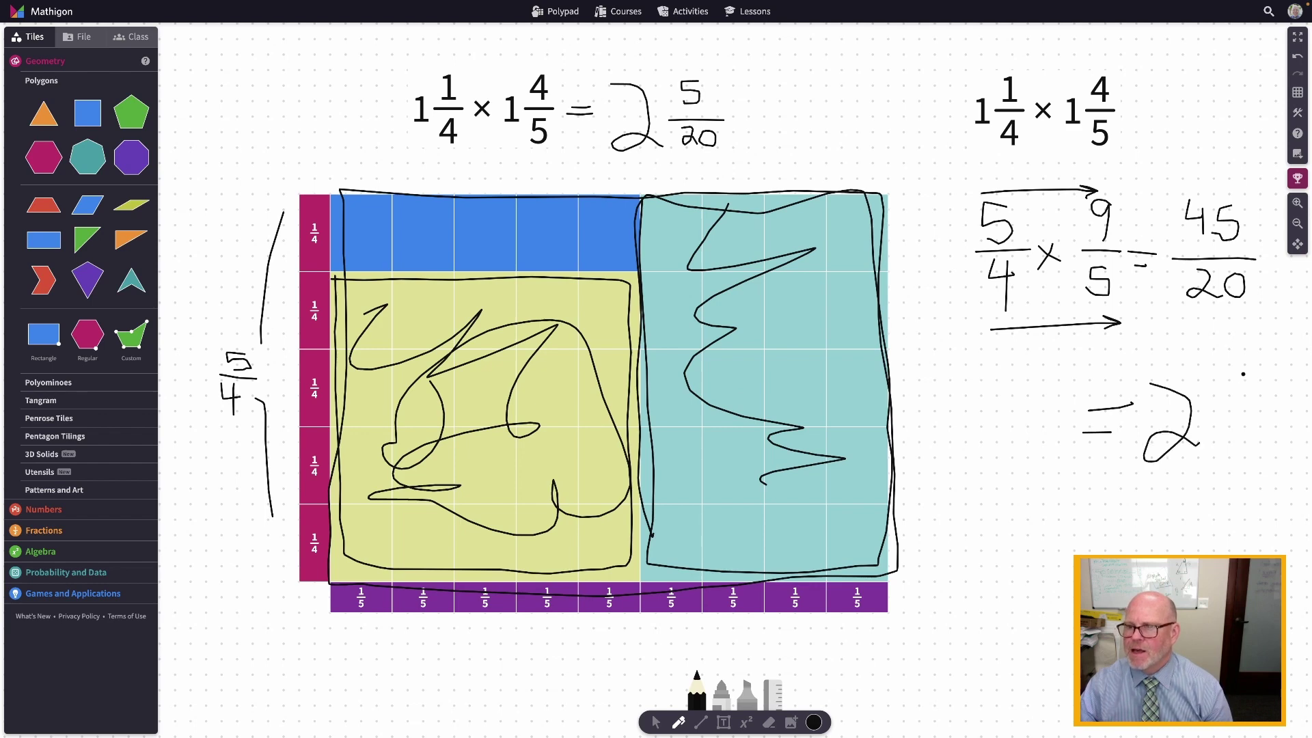
mouse_move(1243, 374)
left_mouse_down()
mouse_move(1217, 376)
mouse_move(1250, 396)
mouse_move(1224, 407)
mouse_move(1274, 414)
mouse_move(1223, 448)
mouse_move(1262, 444)
mouse_move(1257, 430)
left_mouse_up()
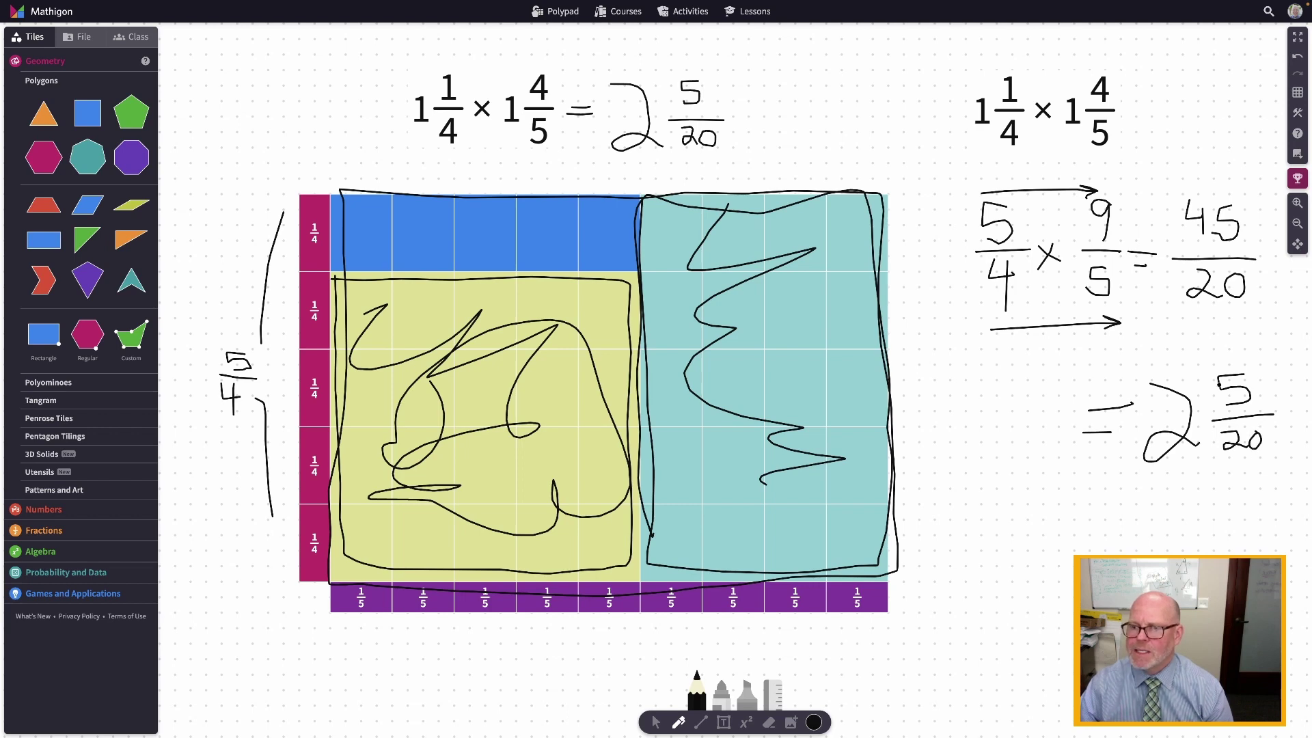